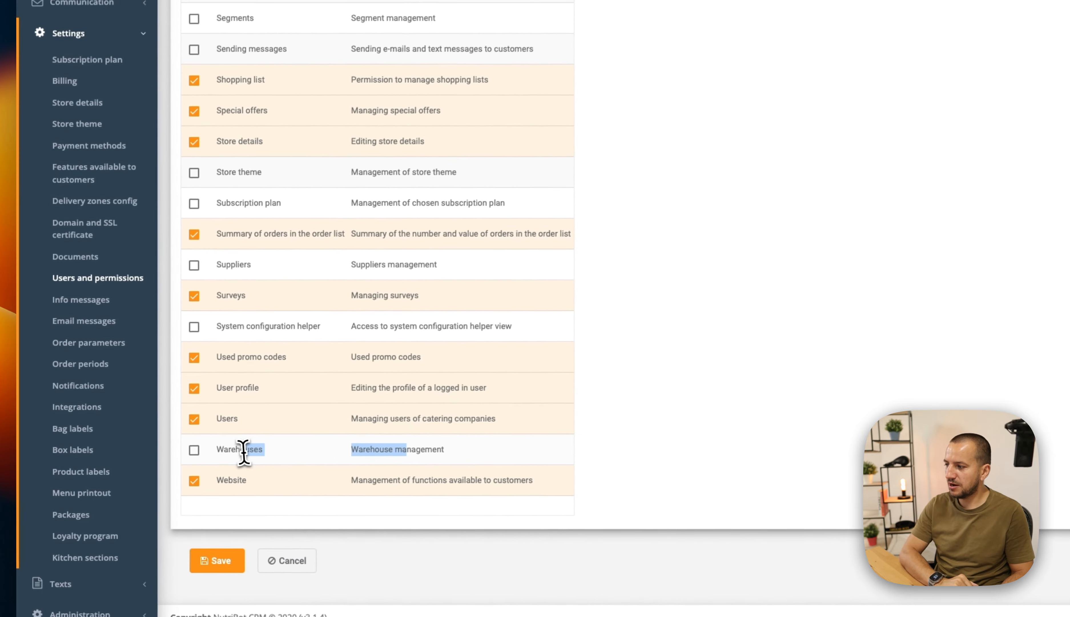
# - Grant the user the Warehouses and Suppliers permissions and save the user
pyautogui.click(178, 459)
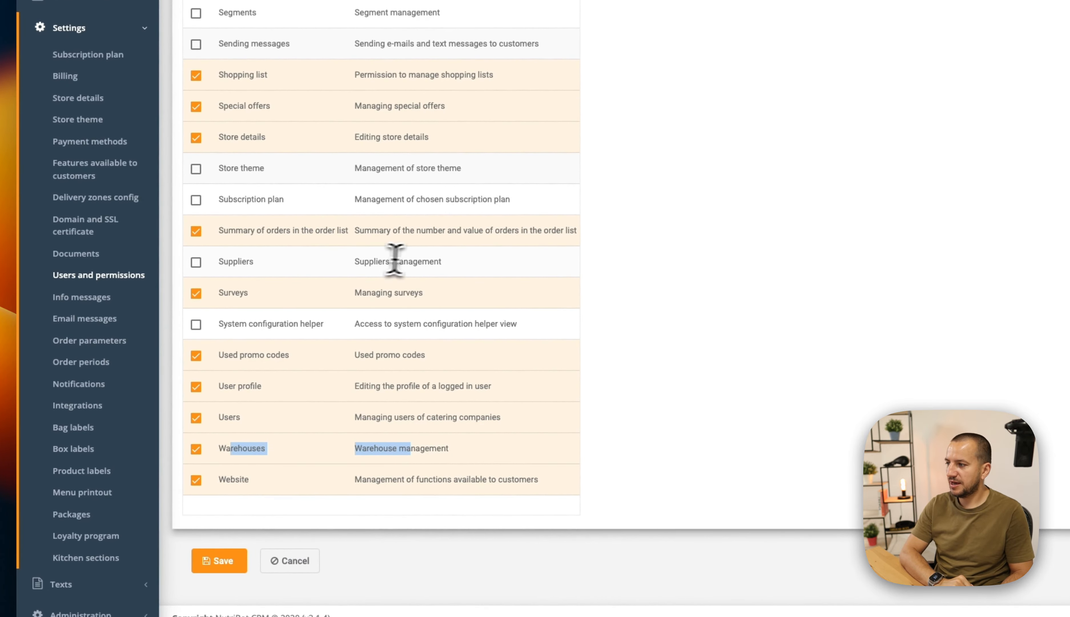
pyautogui.moveTo(429, 261); pyautogui.dragTo(212, 270)
pyautogui.click(213, 271)
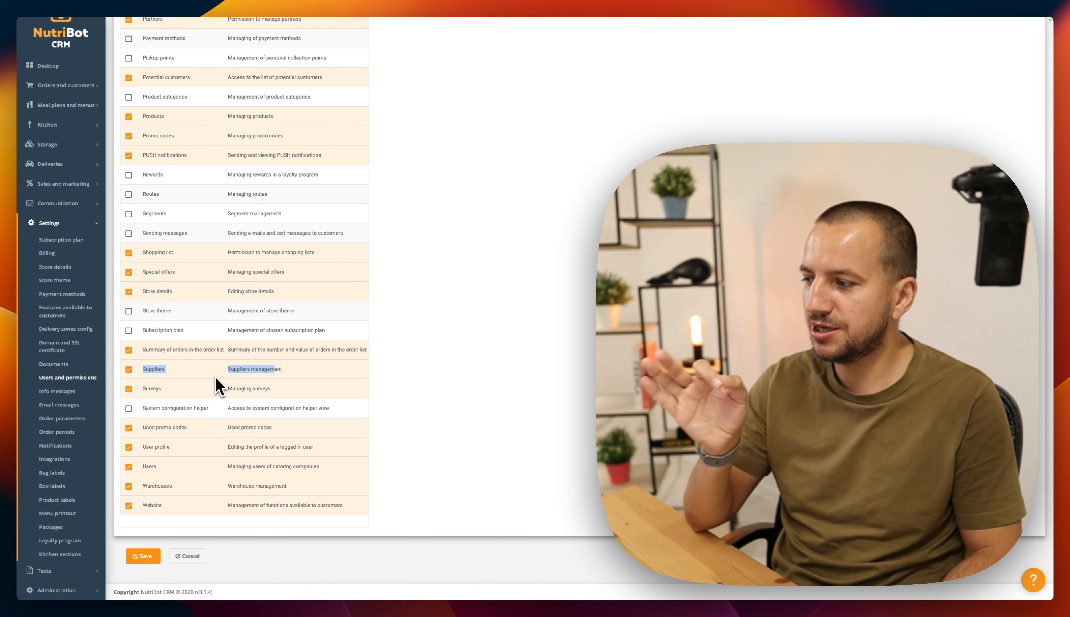
pyautogui.click(219, 560)
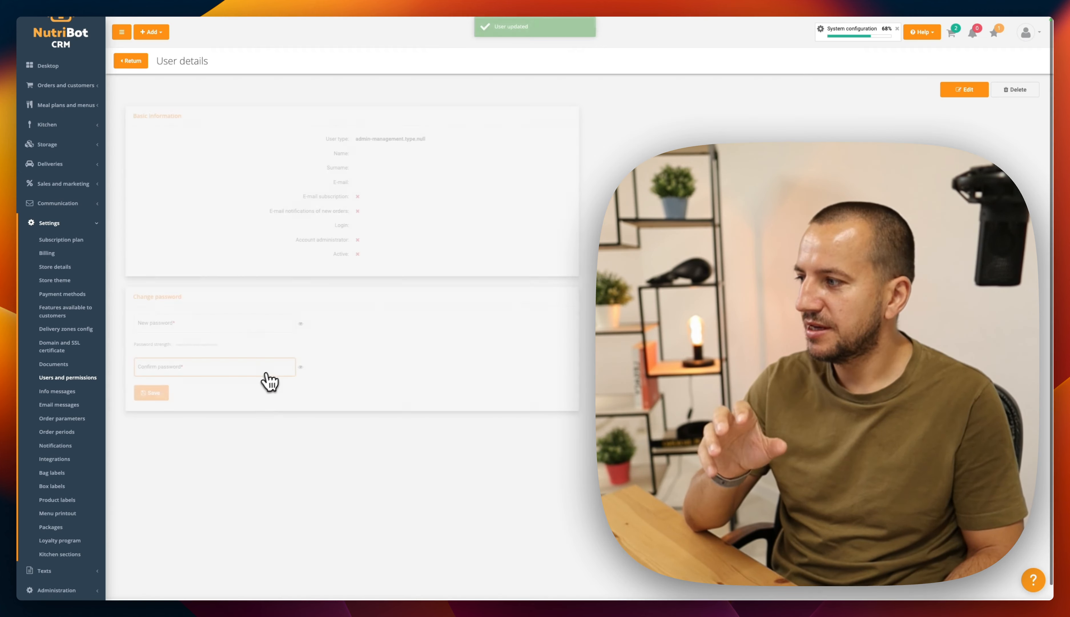
# - Open the storage suppliers list and add a supplier named Makro, leaving the contact fields and note empty
pyautogui.click(47, 144)
pyautogui.click(51, 201)
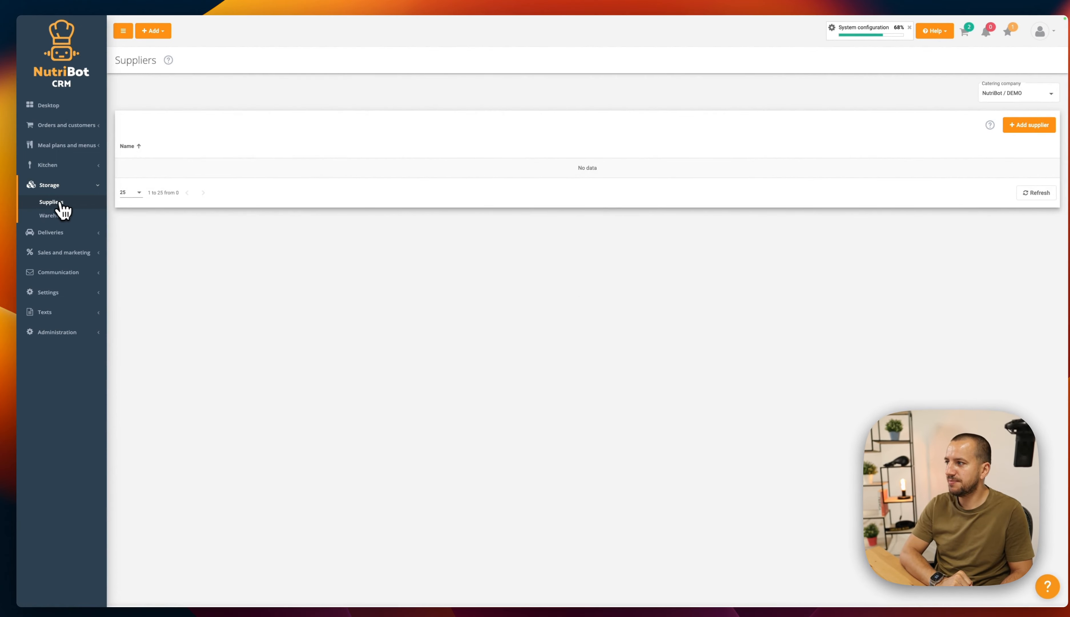
pyautogui.click(1016, 128)
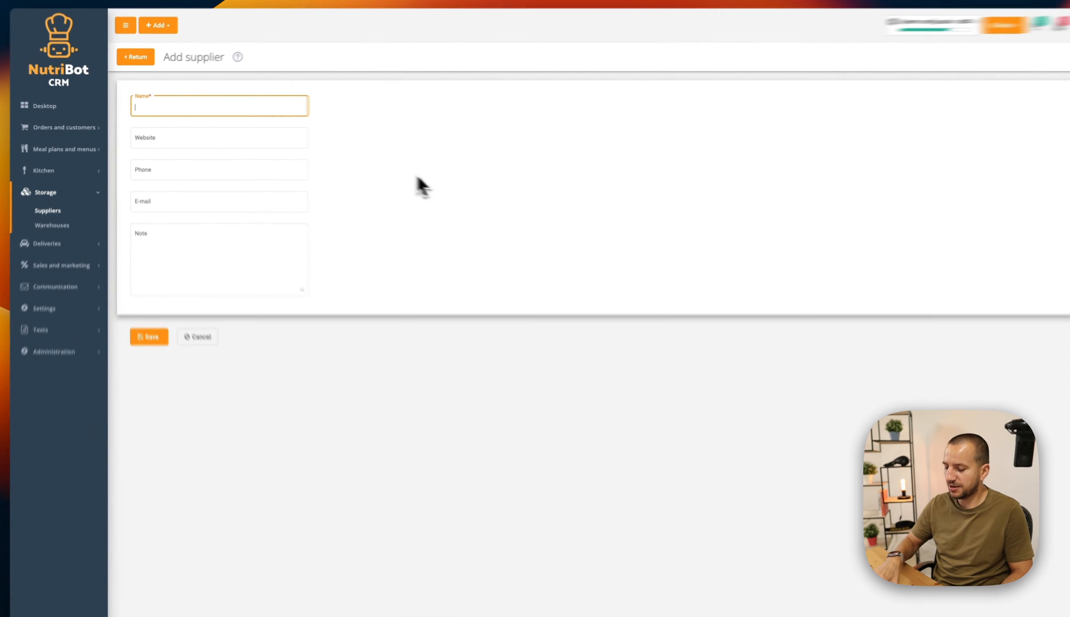
pyautogui.write('Makro')
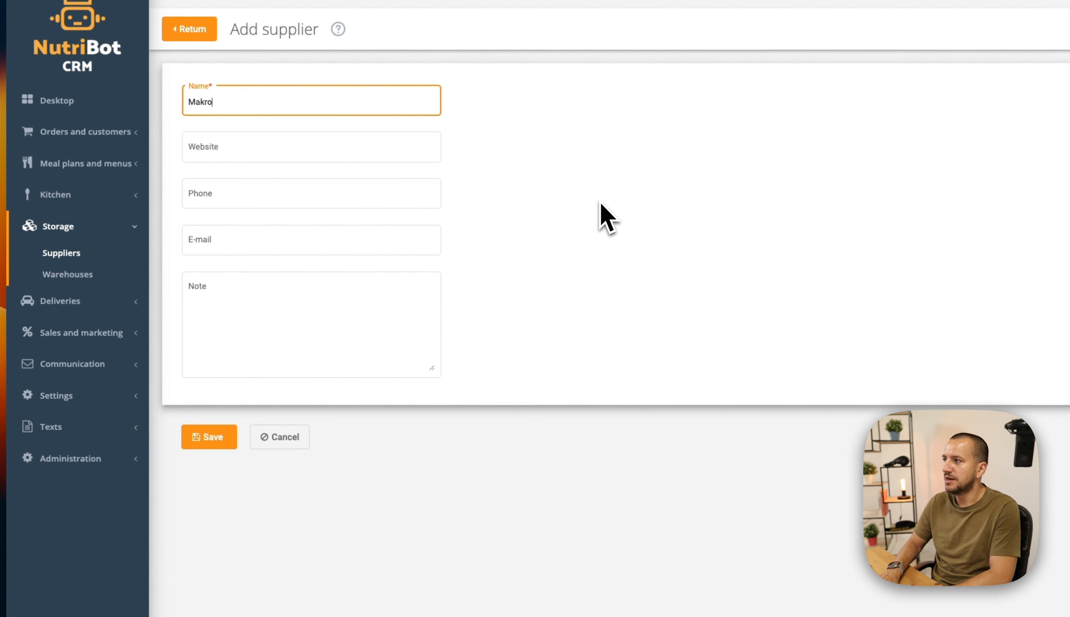
pyautogui.click(311, 136)
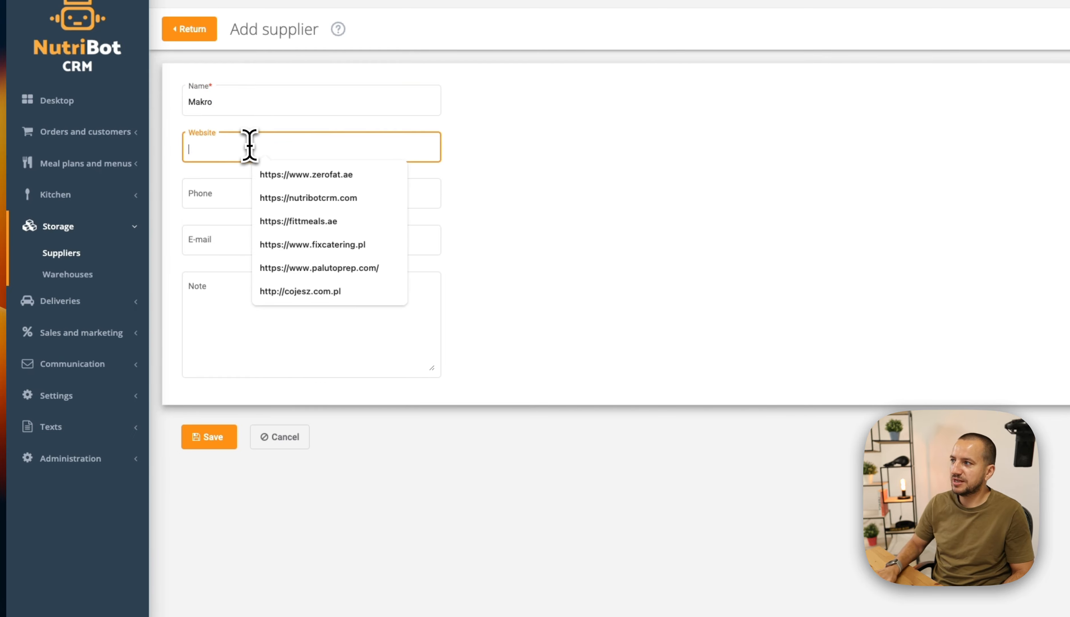
pyautogui.click(226, 233)
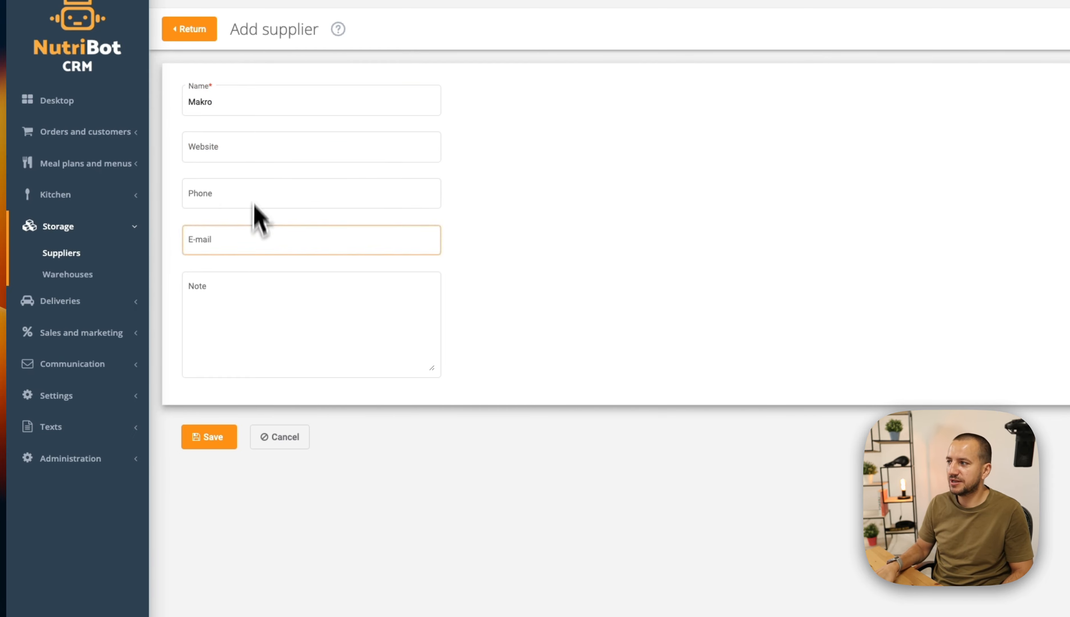
pyautogui.click(267, 365)
pyautogui.click(209, 437)
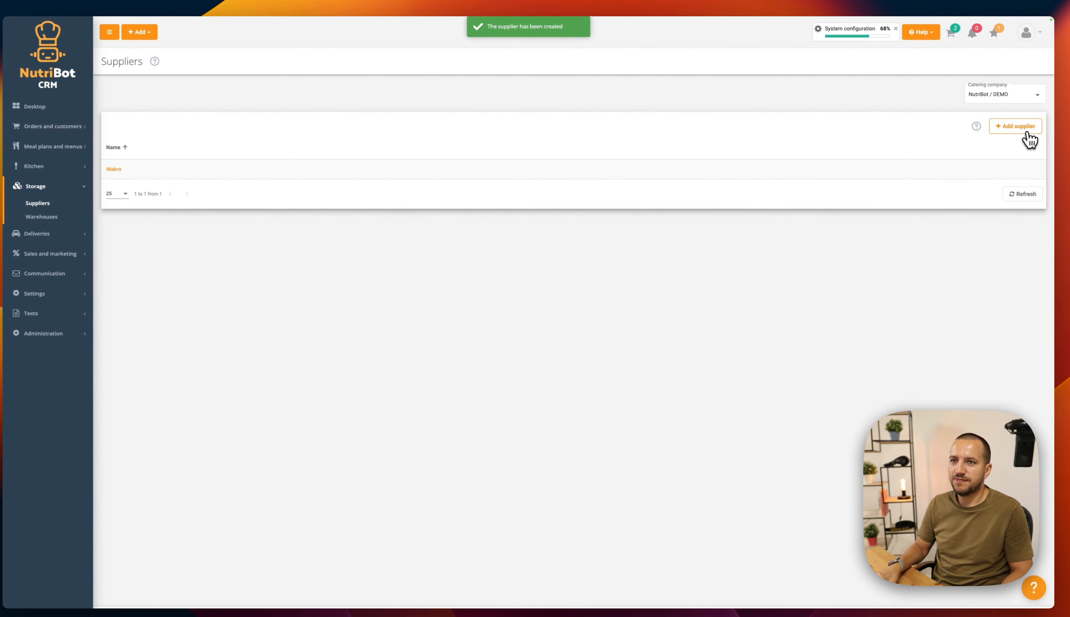
# - Begin adding another supplier and fill in its name
pyautogui.click(1026, 127)
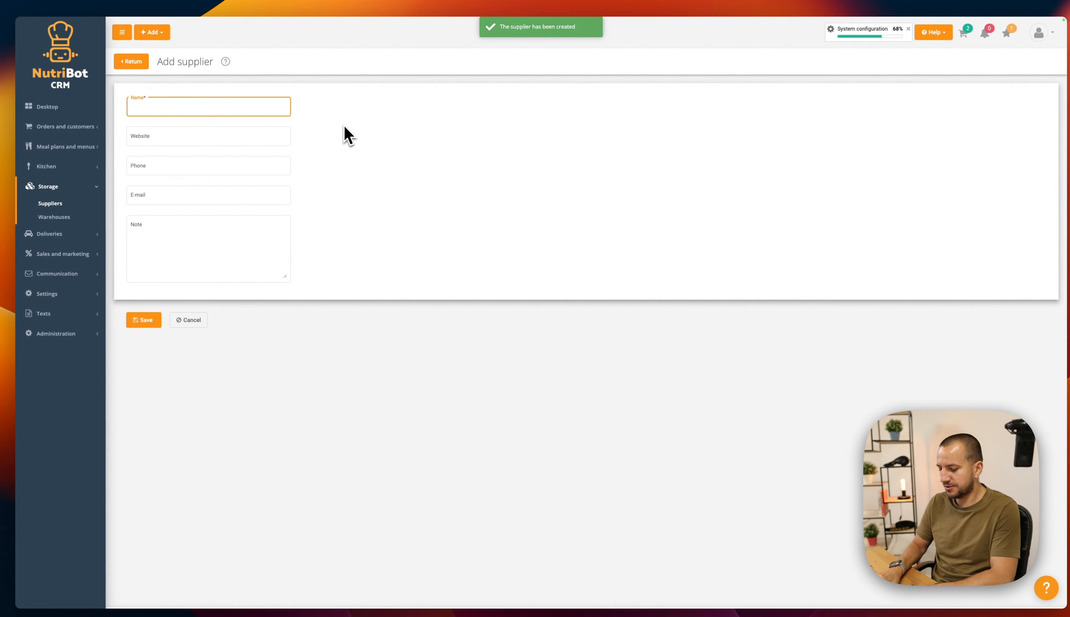
pyautogui.write('F')
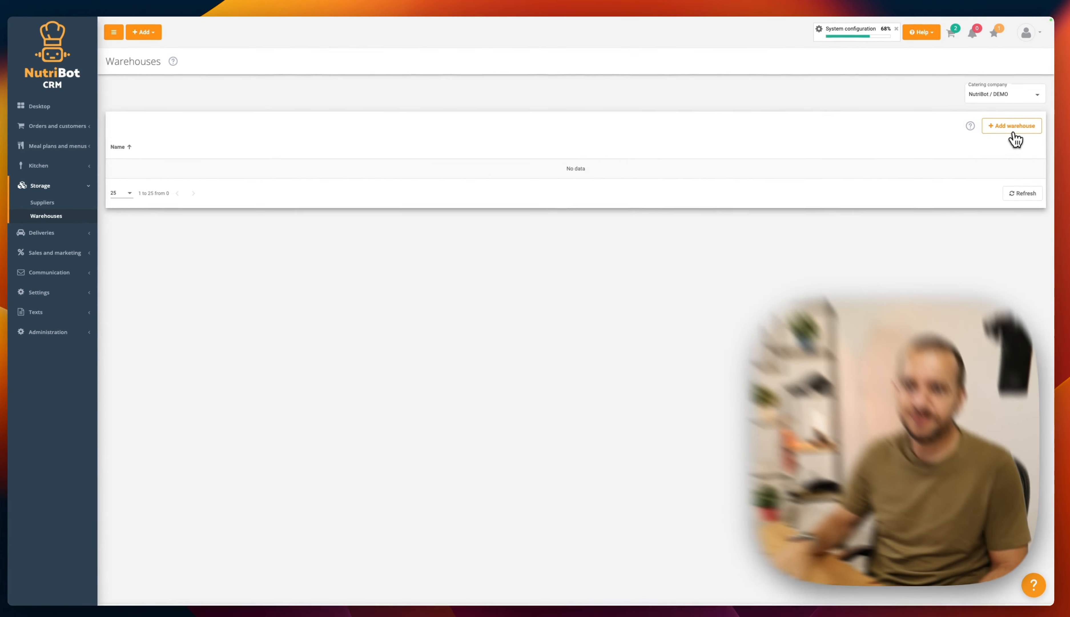
# - Add a new warehouse and name it Eggs
pyautogui.click(1013, 131)
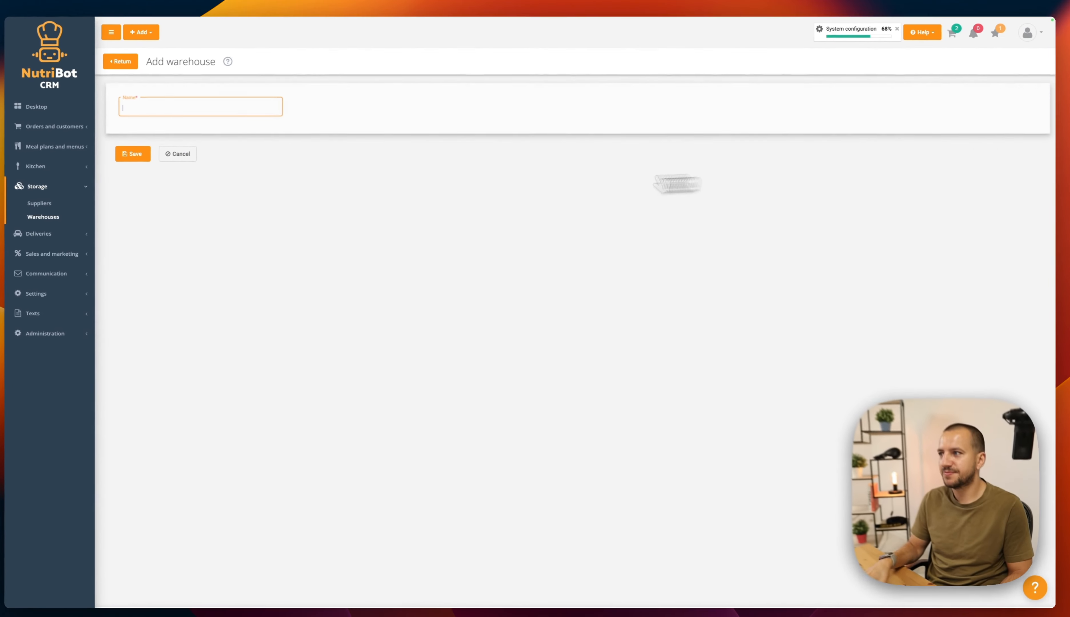
pyautogui.write('Eggs')
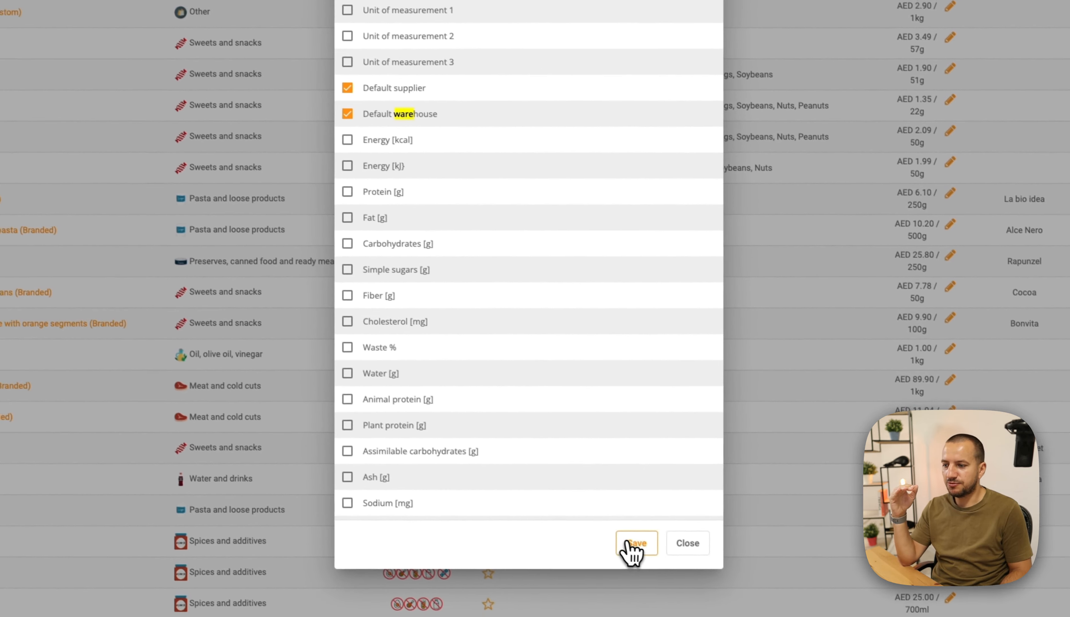
# - Save the ingredient list's column selection with Default supplier and Default warehouse included
pyautogui.click(705, 590)
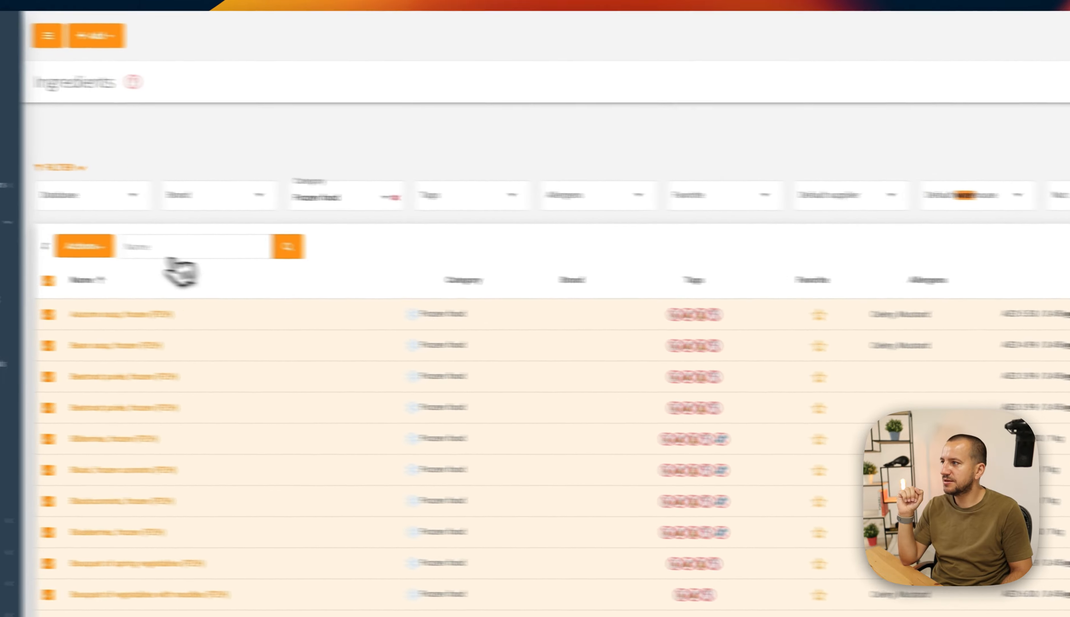
# - Set the default warehouse of the selected frozen food ingredients to Frozen warehouse
pyautogui.click(191, 252)
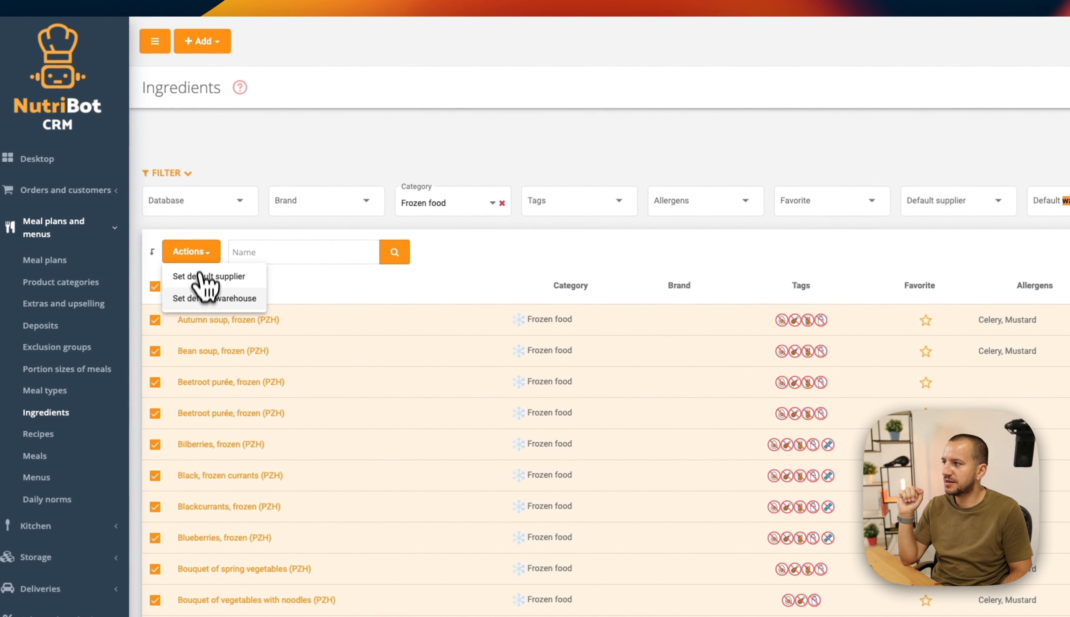
pyautogui.click(220, 299)
pyautogui.click(786, 104)
pyautogui.click(765, 166)
pyautogui.click(970, 171)
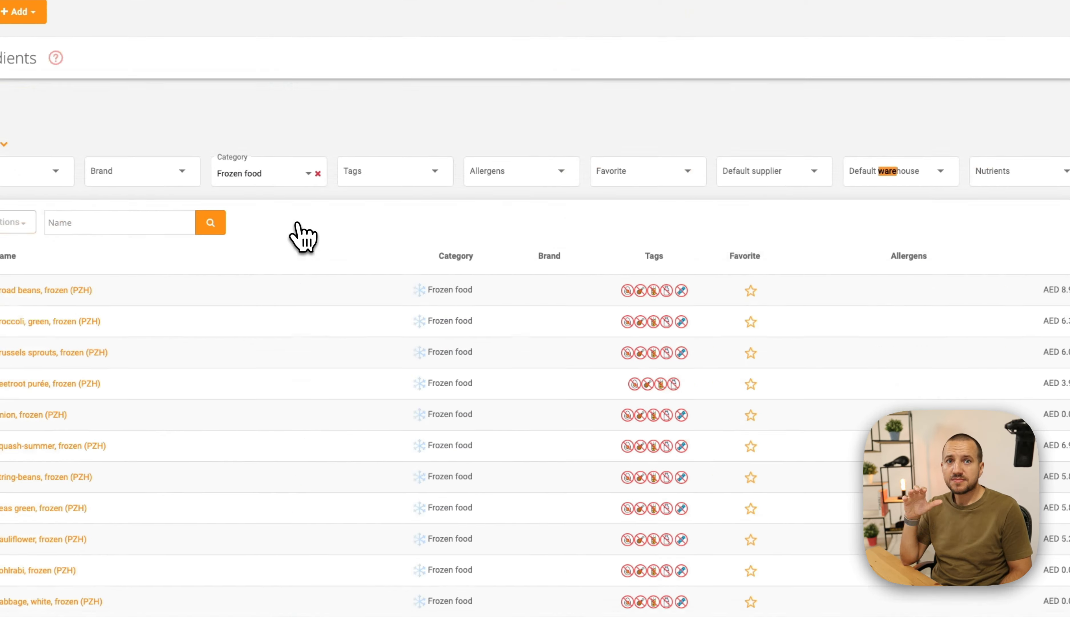
# - Select all listed frozen food ingredients and set their default supplier to Selgros
pyautogui.click(152, 285)
pyautogui.click(17, 222)
pyautogui.click(221, 282)
pyautogui.click(552, 105)
pyautogui.click(510, 165)
pyautogui.click(706, 173)
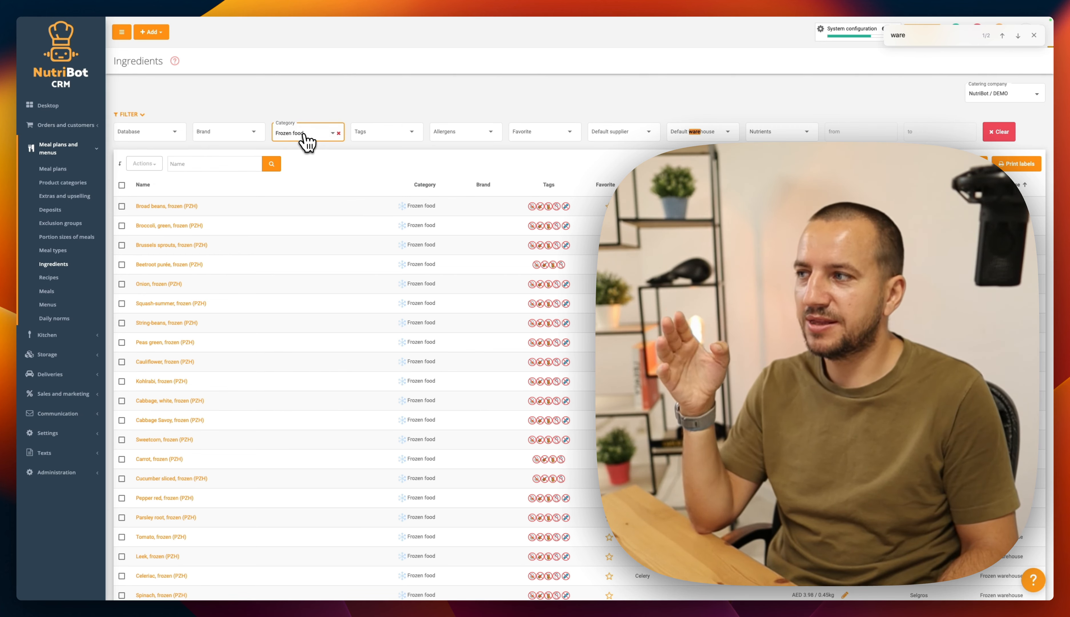
# - Switch the ingredient list's category filter from Frozen food to another category
pyautogui.click(307, 140)
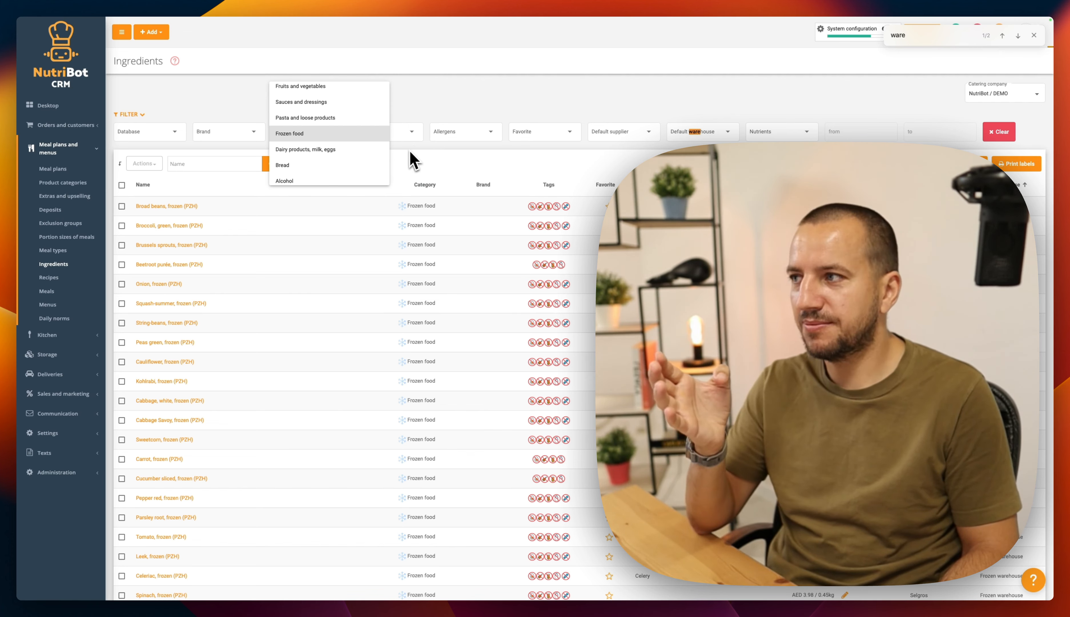
pyautogui.scroll(3, 300, 146)
pyautogui.scroll(3, 300, 153)
pyautogui.click(306, 170)
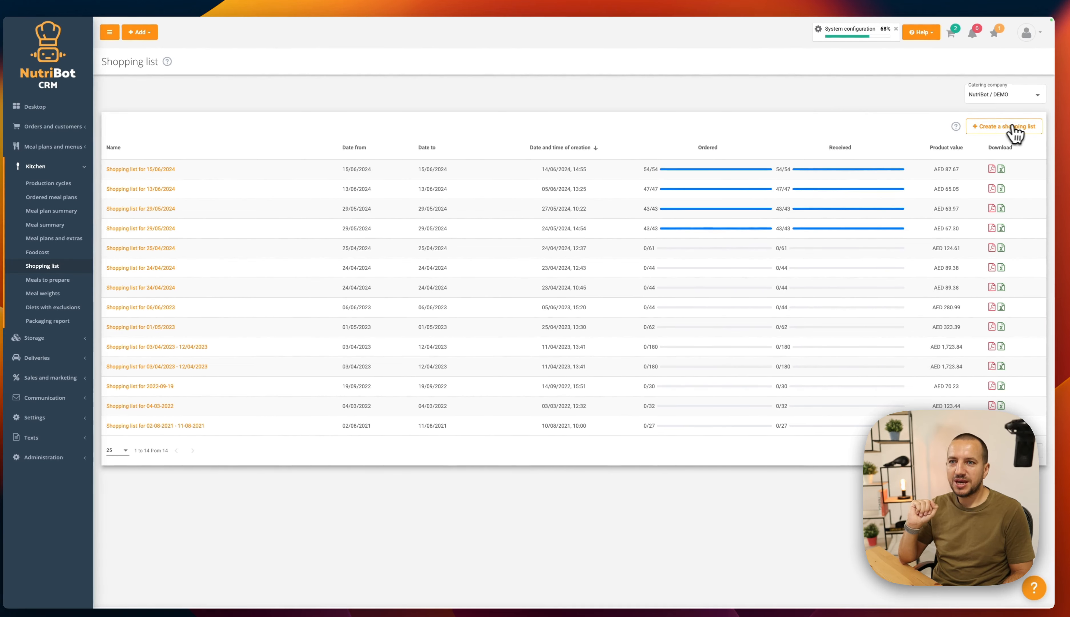
# - Create a shopping list for 29/06/2024 with product quantities based on projected orders
pyautogui.click(1013, 128)
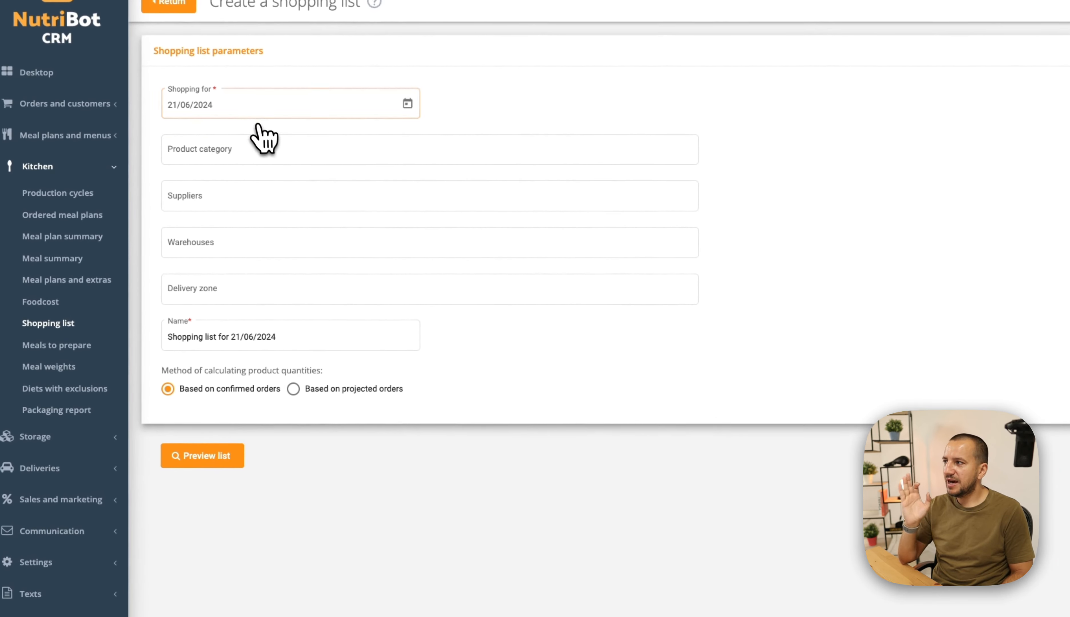
pyautogui.click(259, 109)
pyautogui.click(311, 269)
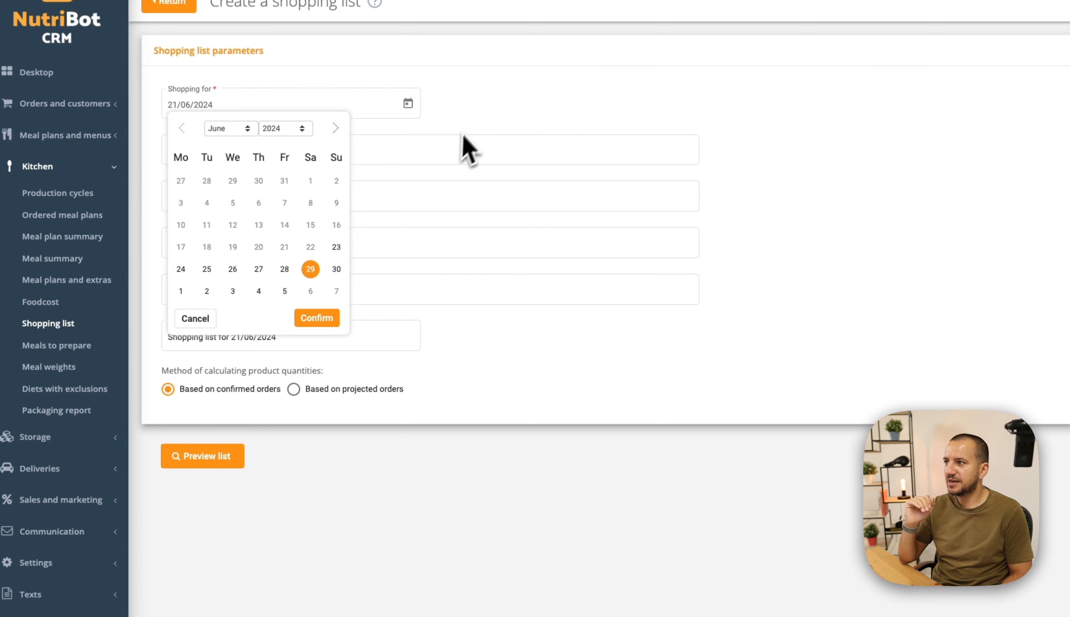
pyautogui.click(318, 319)
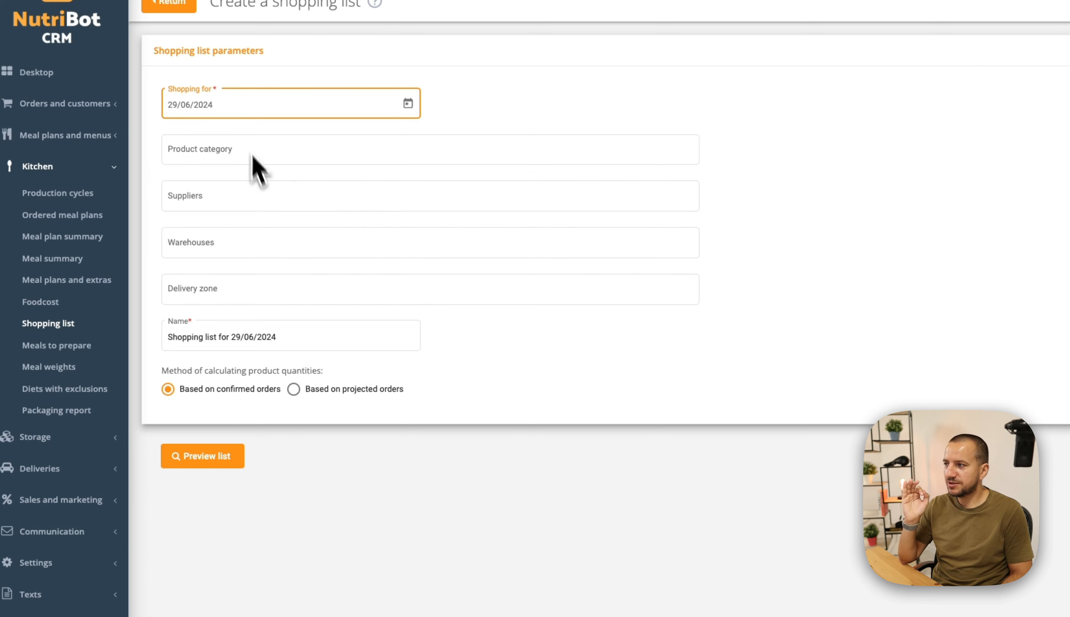
pyautogui.click(306, 393)
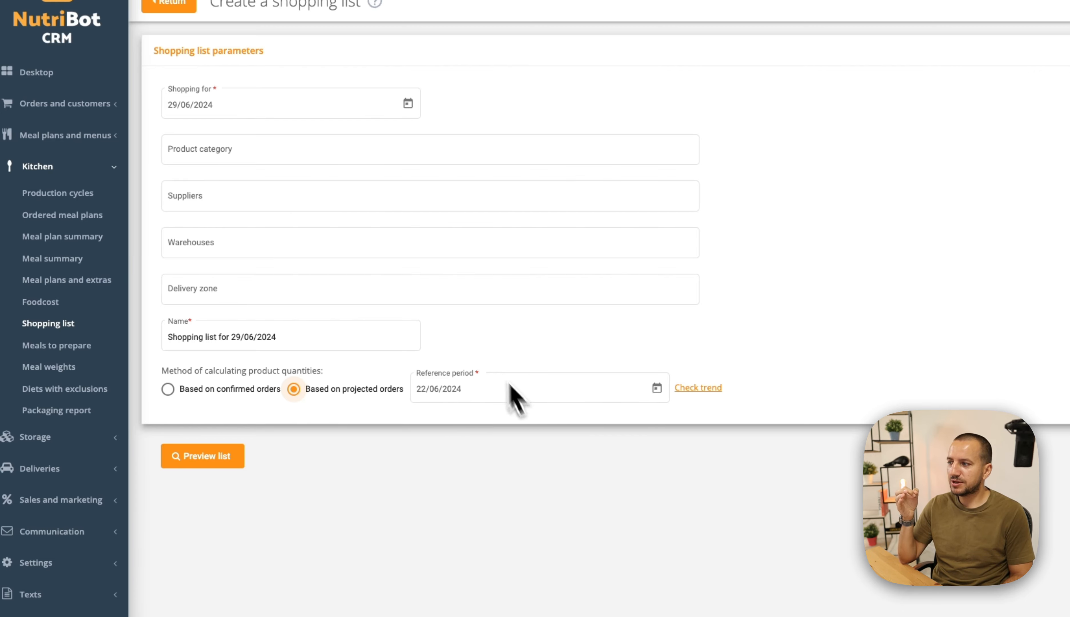
# - Check the cut-off times for the shopping date, cancel the preview, and check the order trend
pyautogui.click(211, 461)
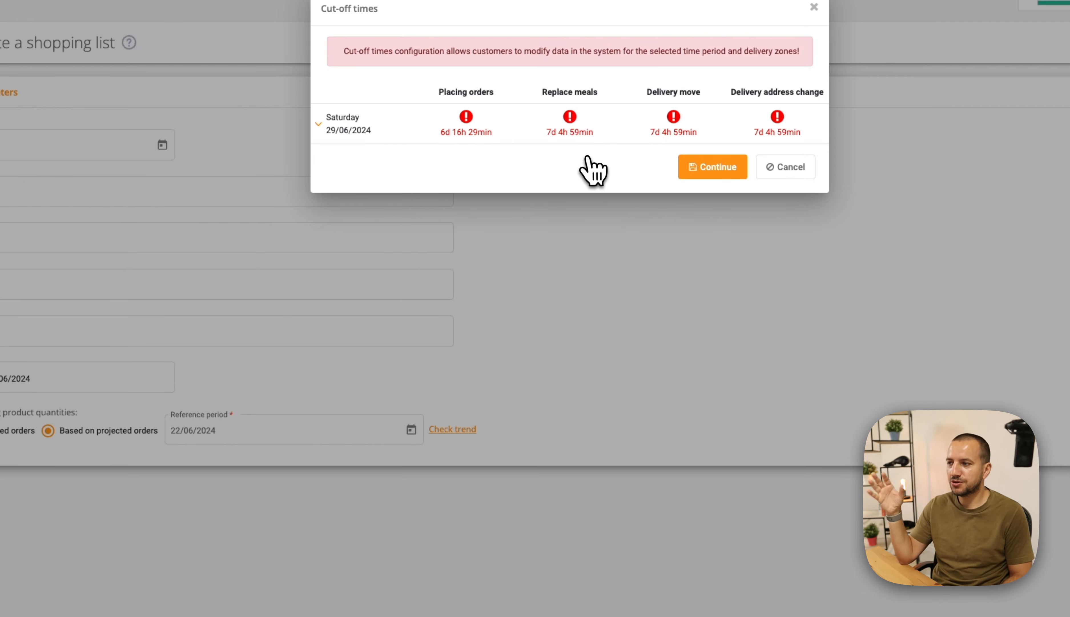
pyautogui.click(779, 168)
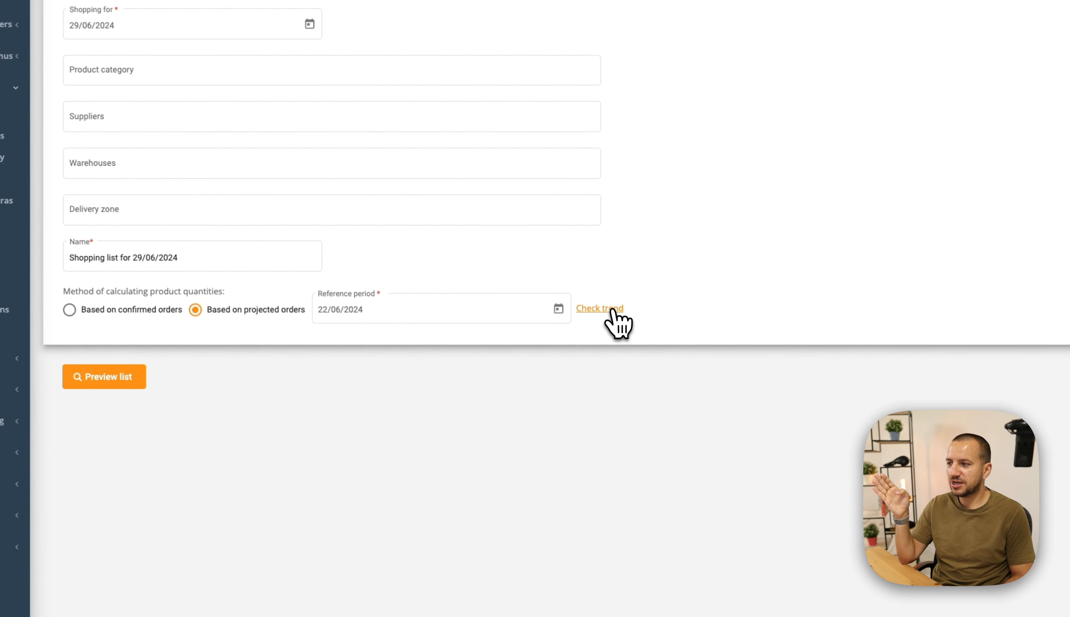
pyautogui.click(612, 308)
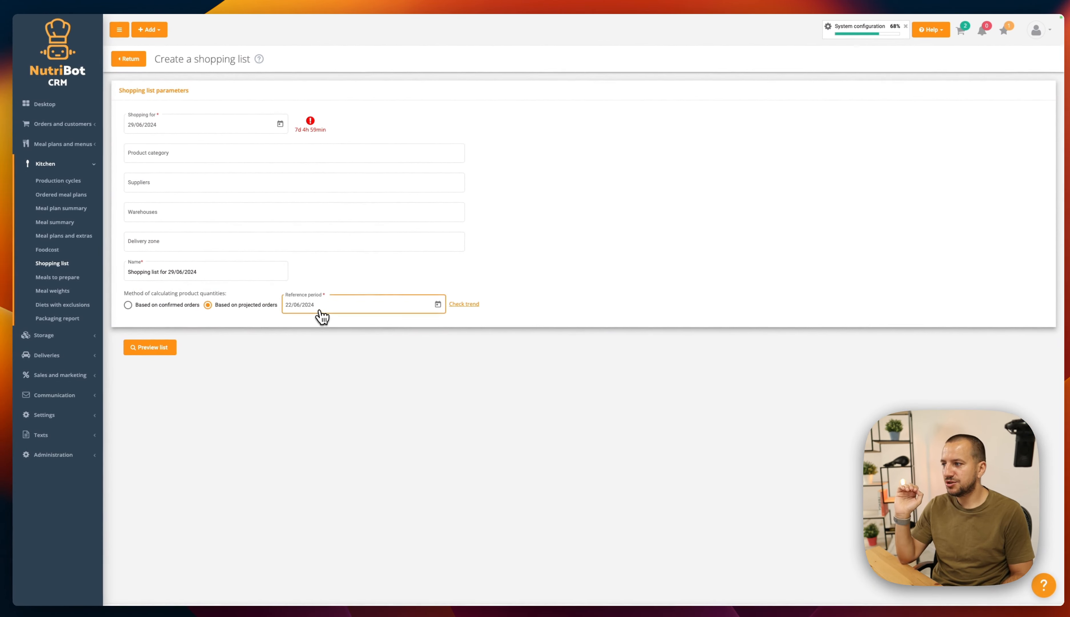
# - Set the reference period to 18/06/2024 and preview the list, continuing past the cut-off times
pyautogui.click(322, 315)
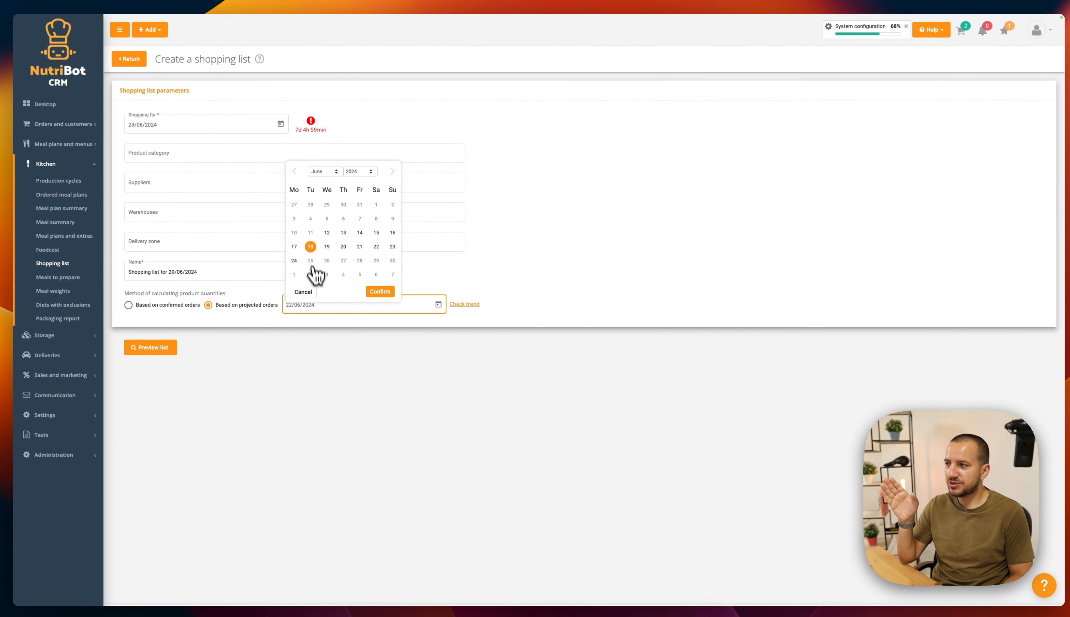
pyautogui.click(383, 293)
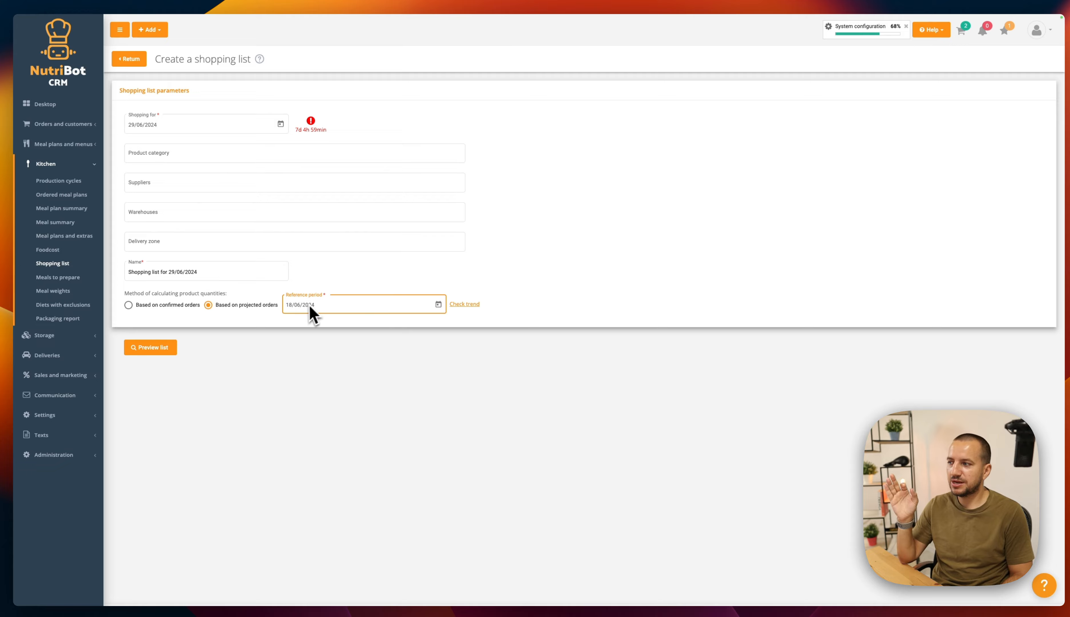
pyautogui.click(159, 351)
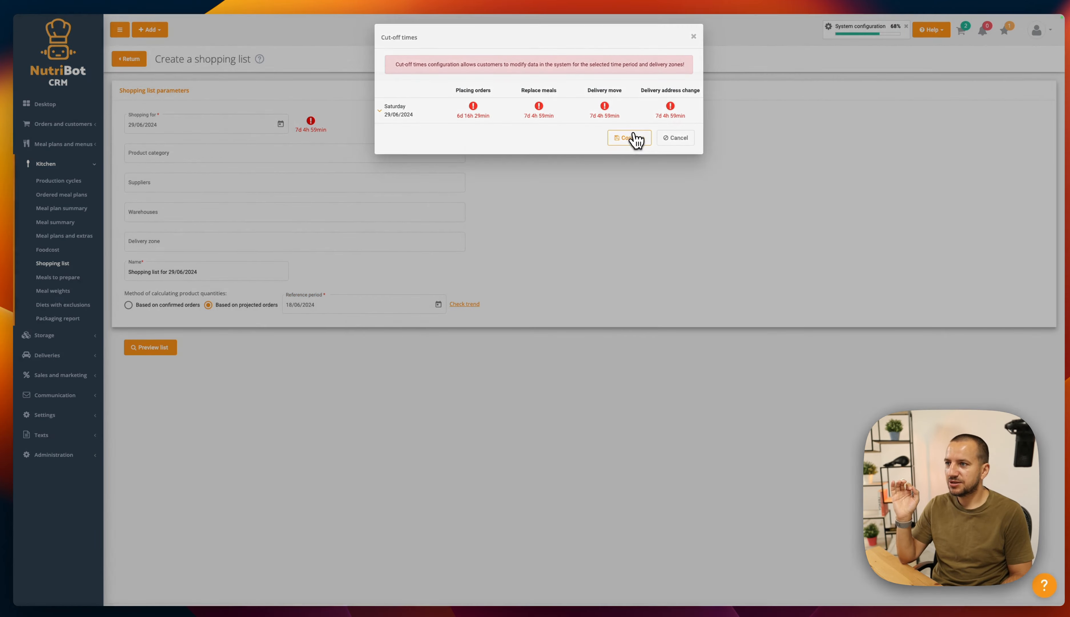
pyautogui.click(632, 137)
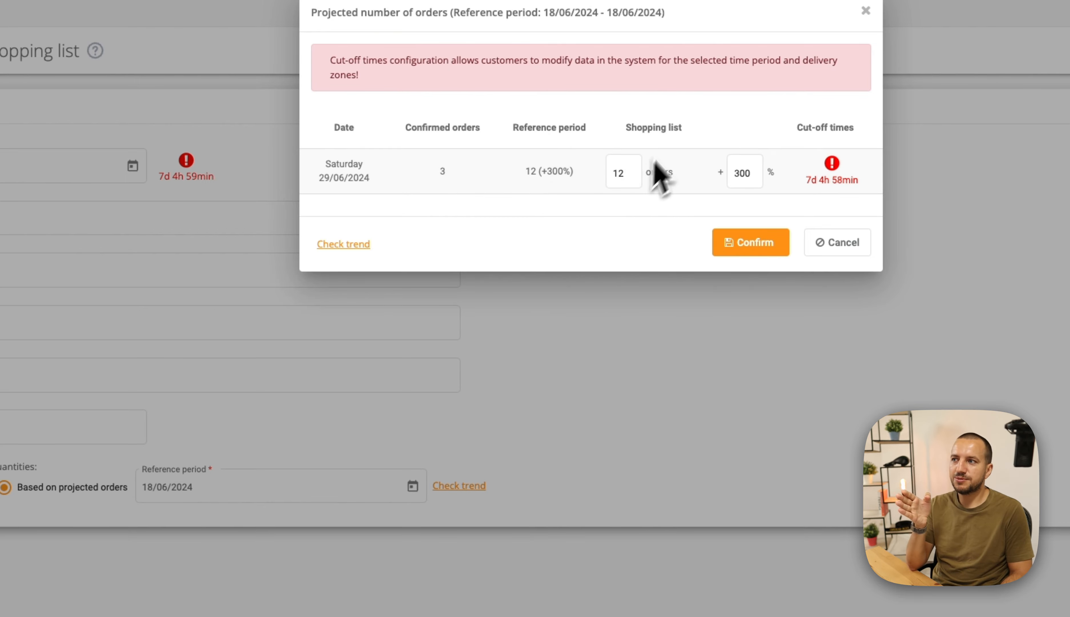
# - Try a 50% increase in the projected orders for 29/06/2024, set them to 10 orders instead, and confirm
pyautogui.click(622, 177)
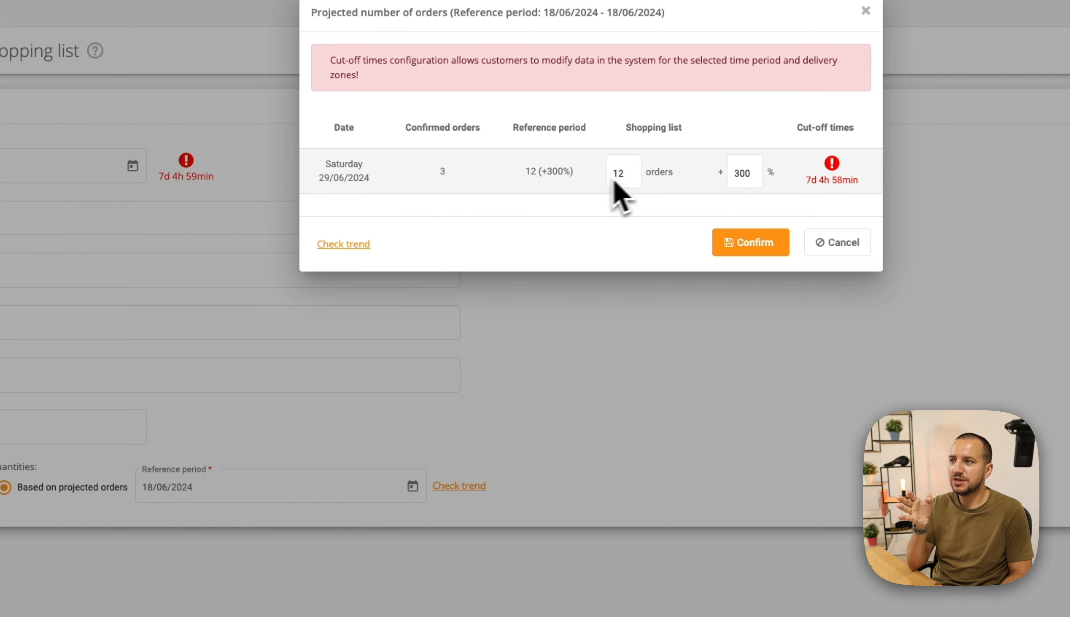
pyautogui.click(629, 174)
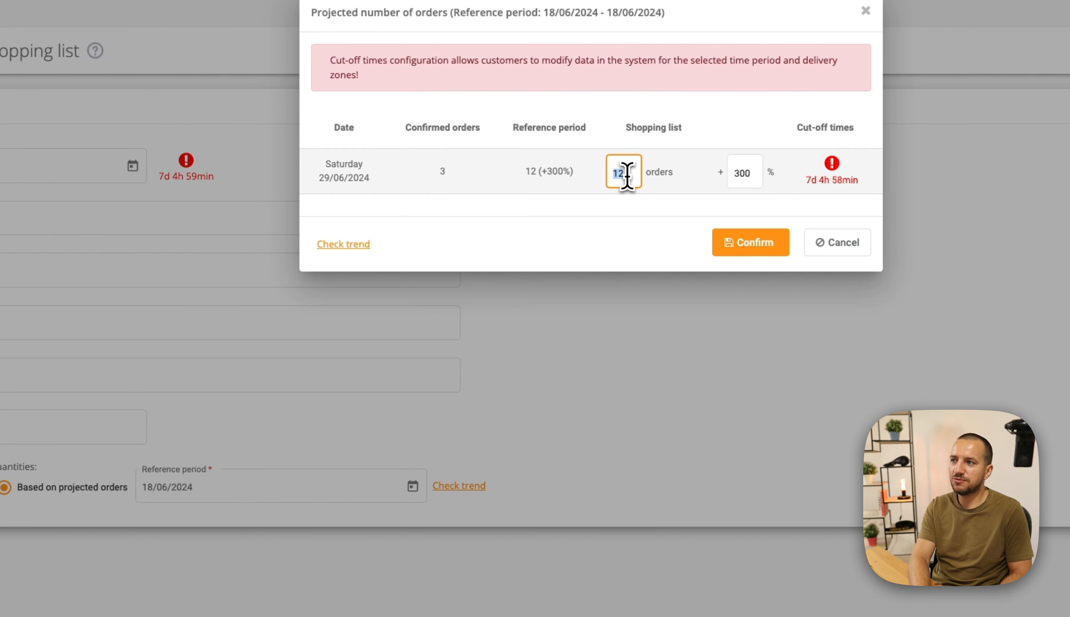
pyautogui.write('3')
pyautogui.click(736, 172)
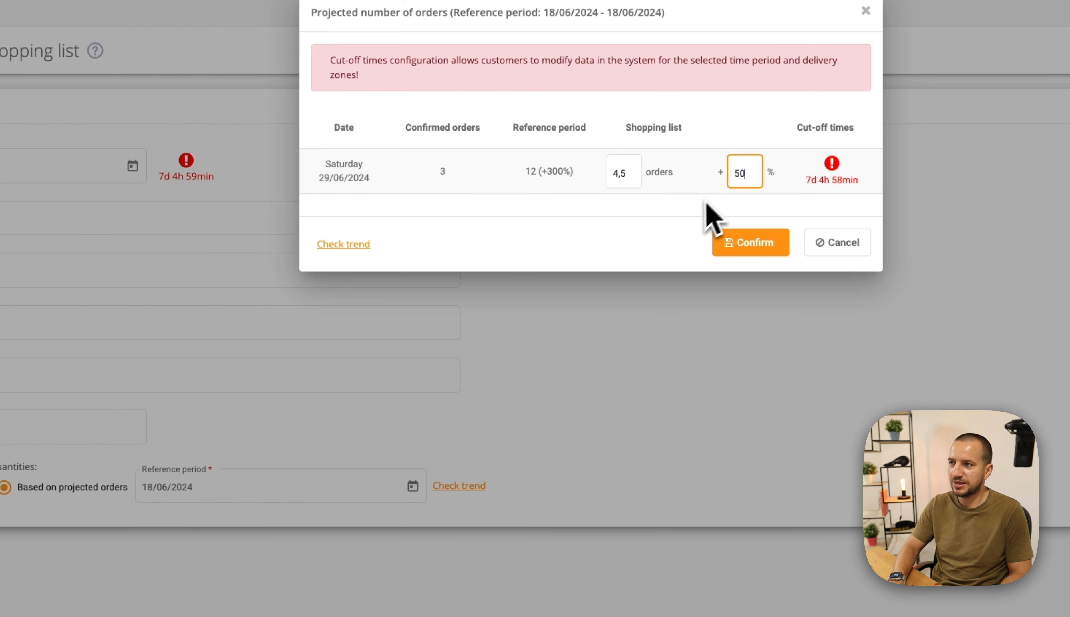
pyautogui.click(701, 211)
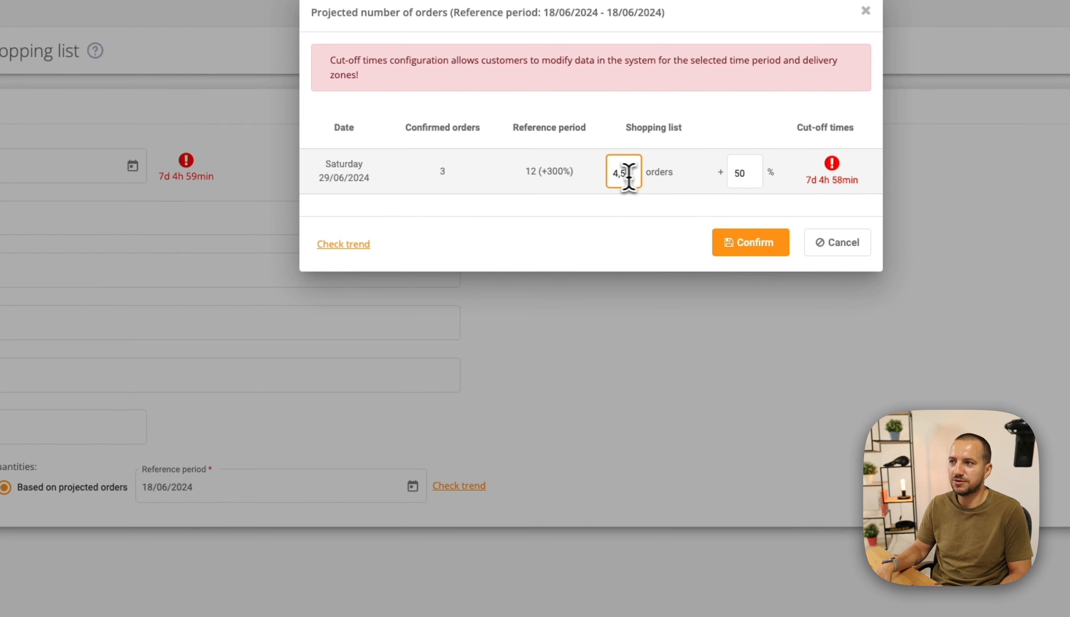
pyautogui.click(609, 205)
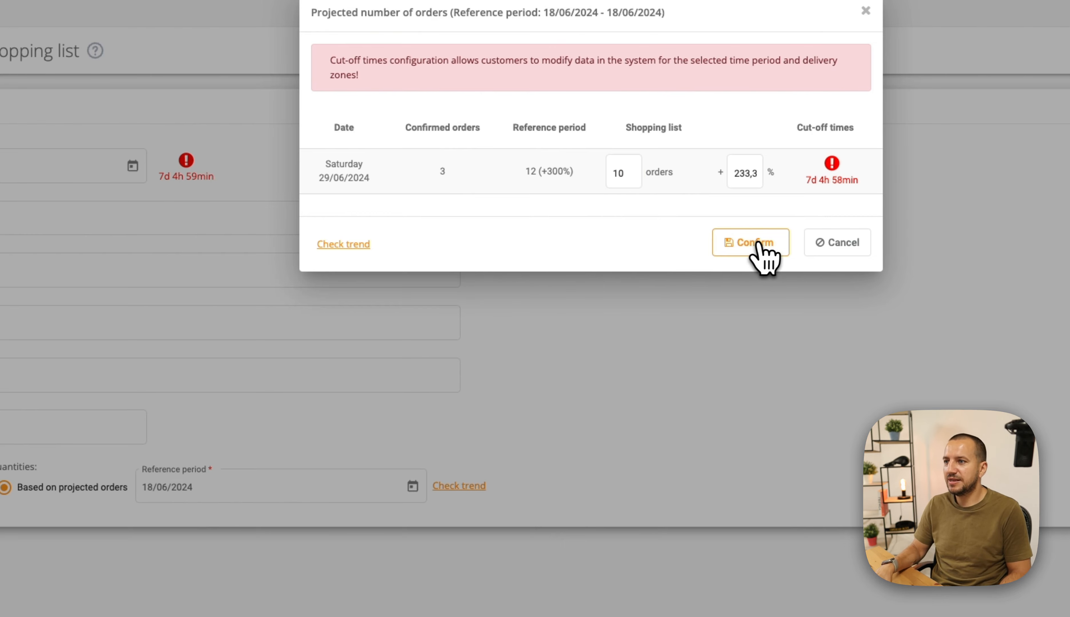
pyautogui.click(749, 243)
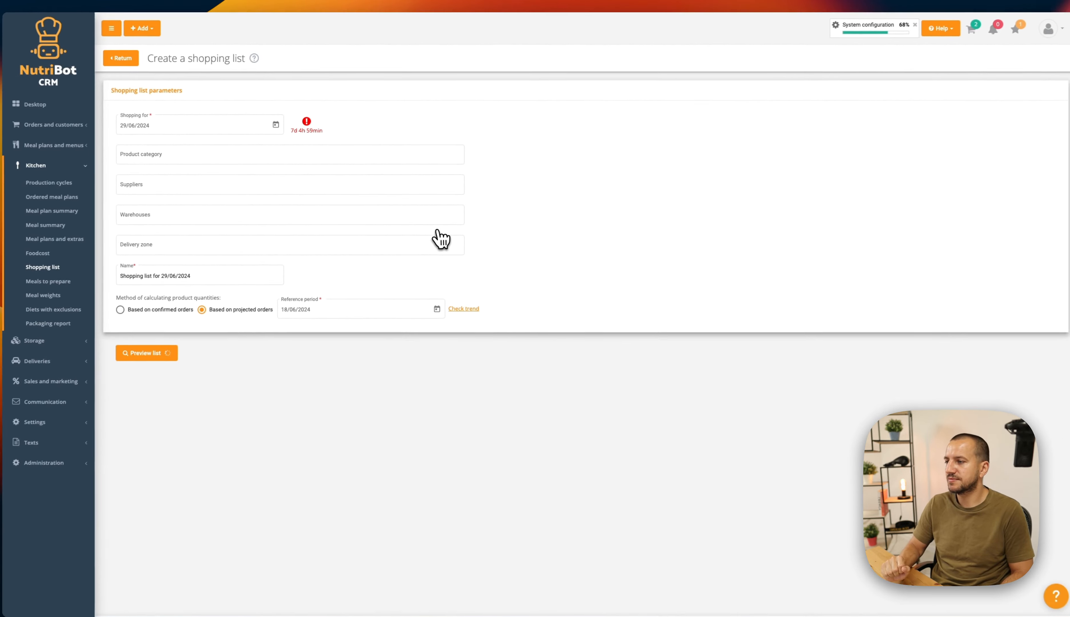
# - Assign Farutex as the supplier for Black pepper in the previewed shopping list
pyautogui.scroll(-2, 359, 321)
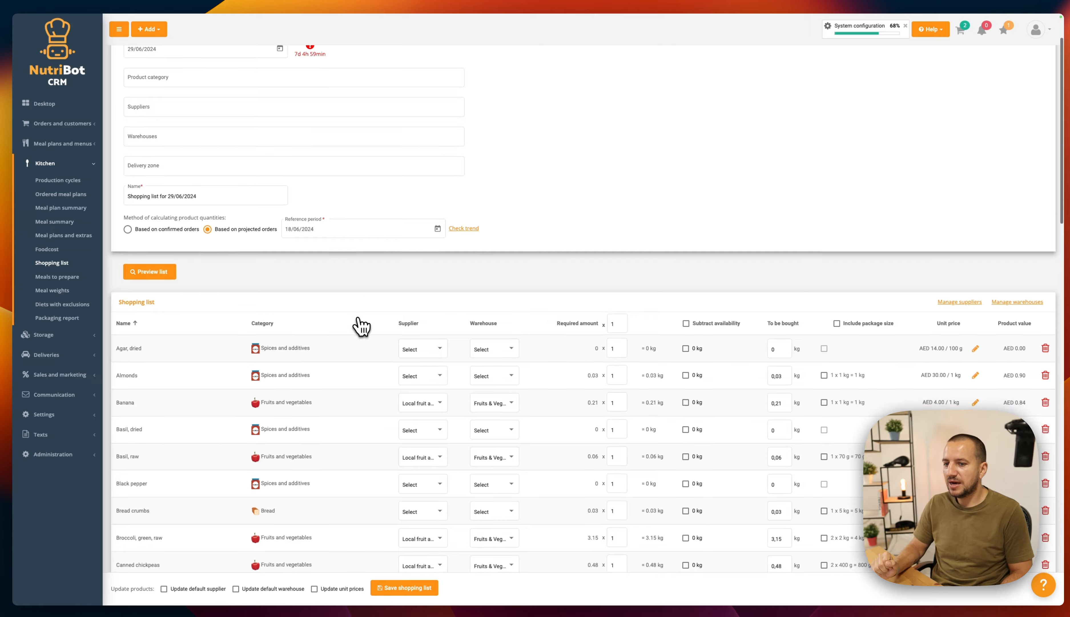
pyautogui.scroll(-5, 361, 326)
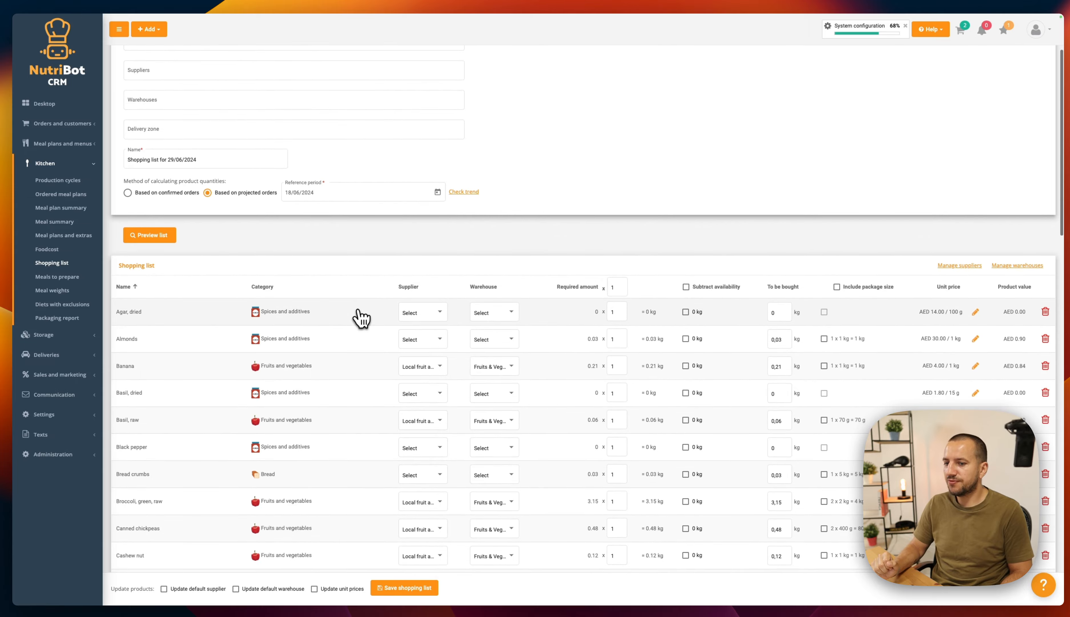
pyautogui.scroll(-20, 353, 282)
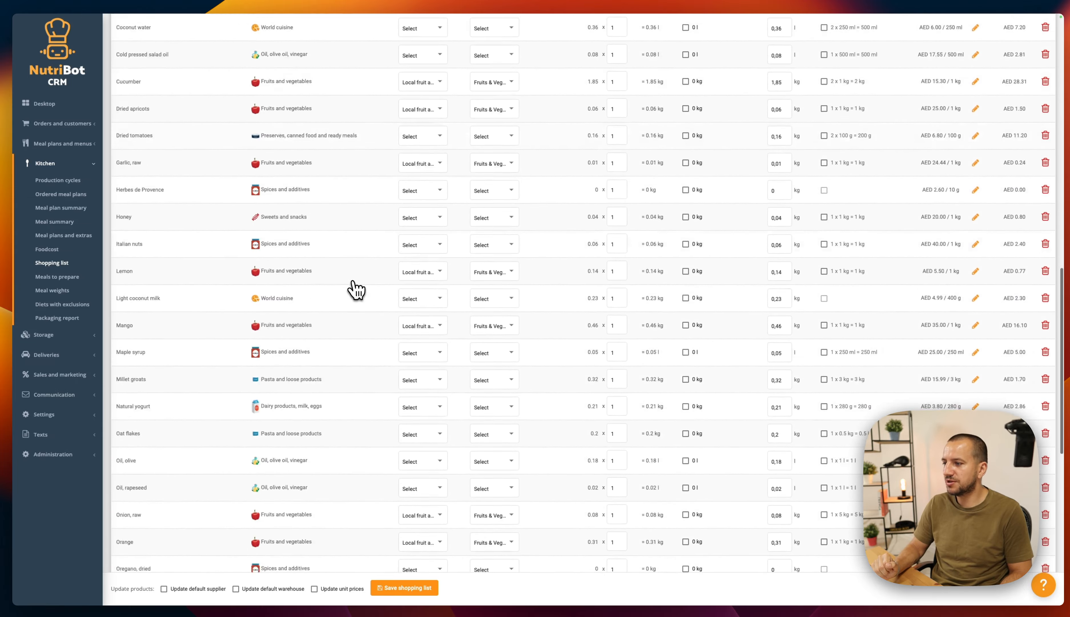
pyautogui.scroll(20, 353, 282)
pyautogui.scroll(4, 356, 290)
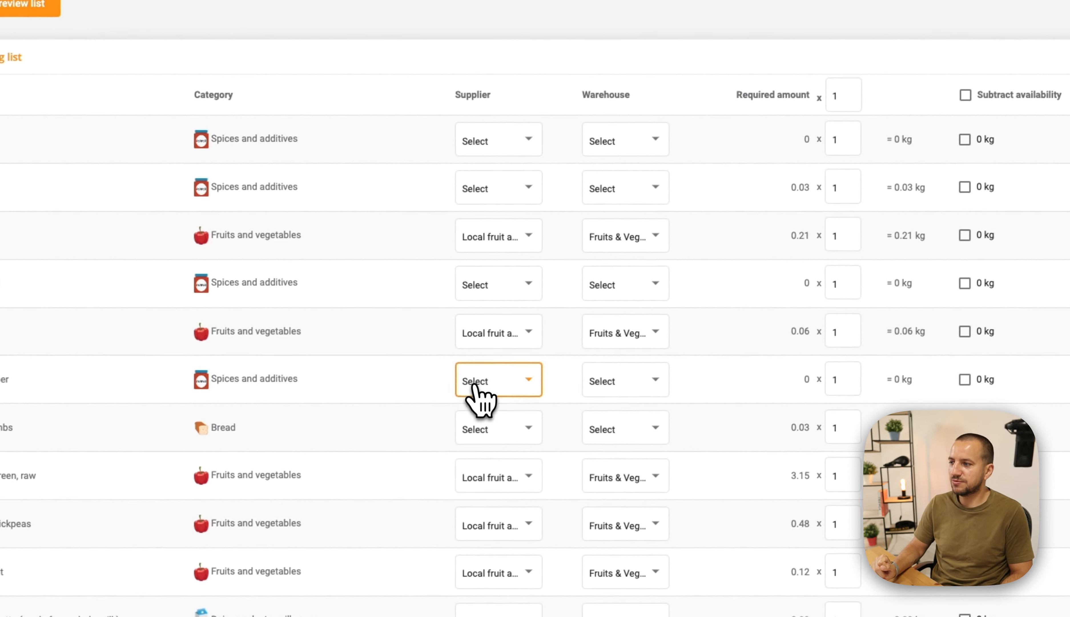
pyautogui.click(480, 376)
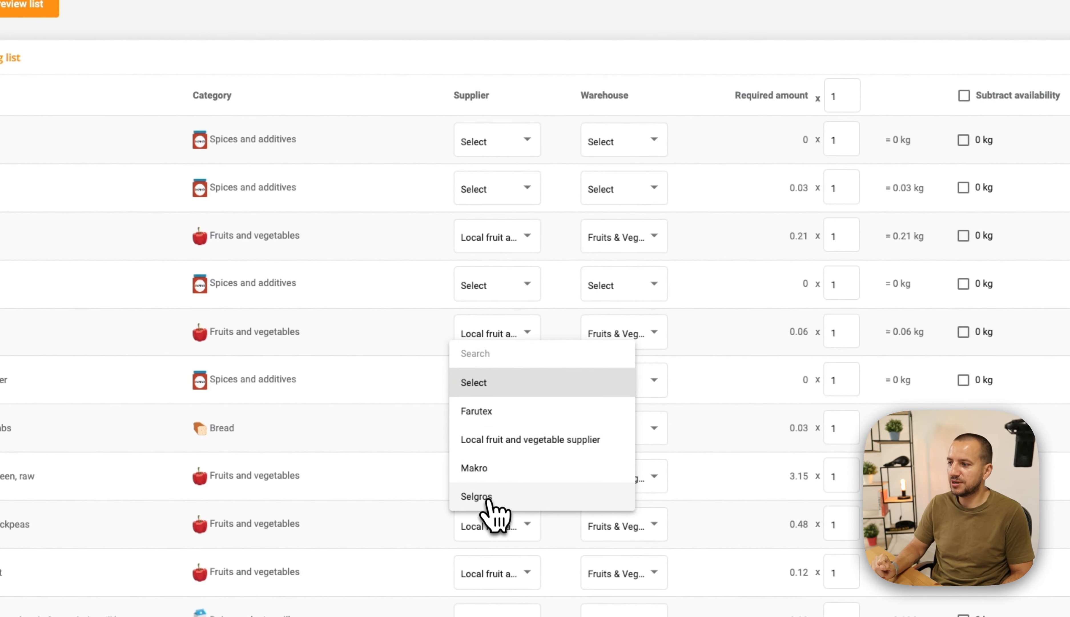
pyautogui.click(485, 414)
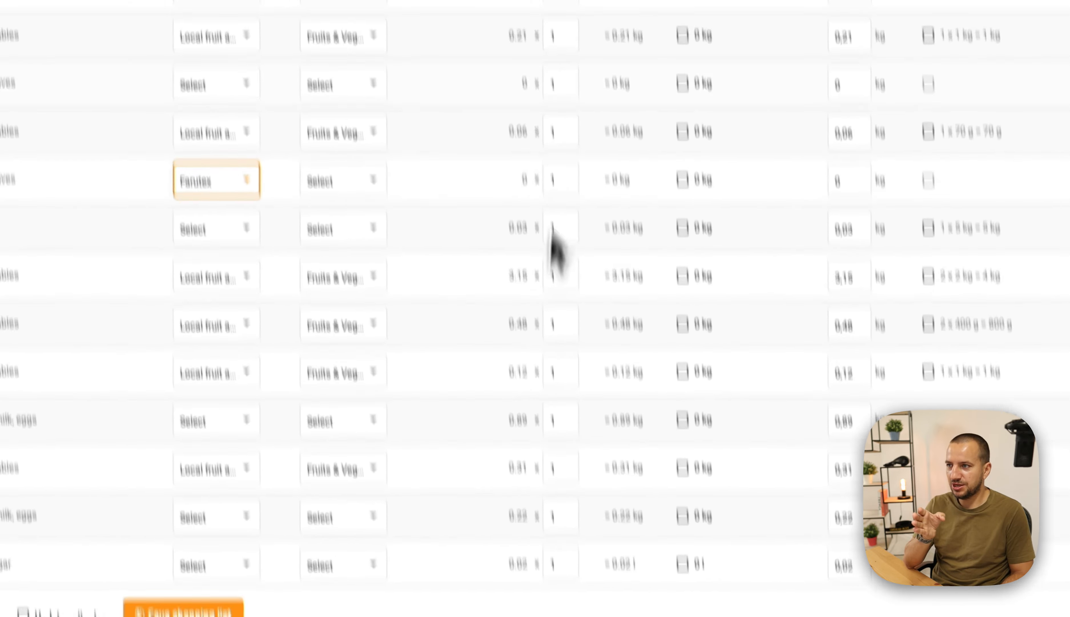
# - Set the required-amount multiplier for all products to 1,1 and check it across the list
pyautogui.click(583, 108)
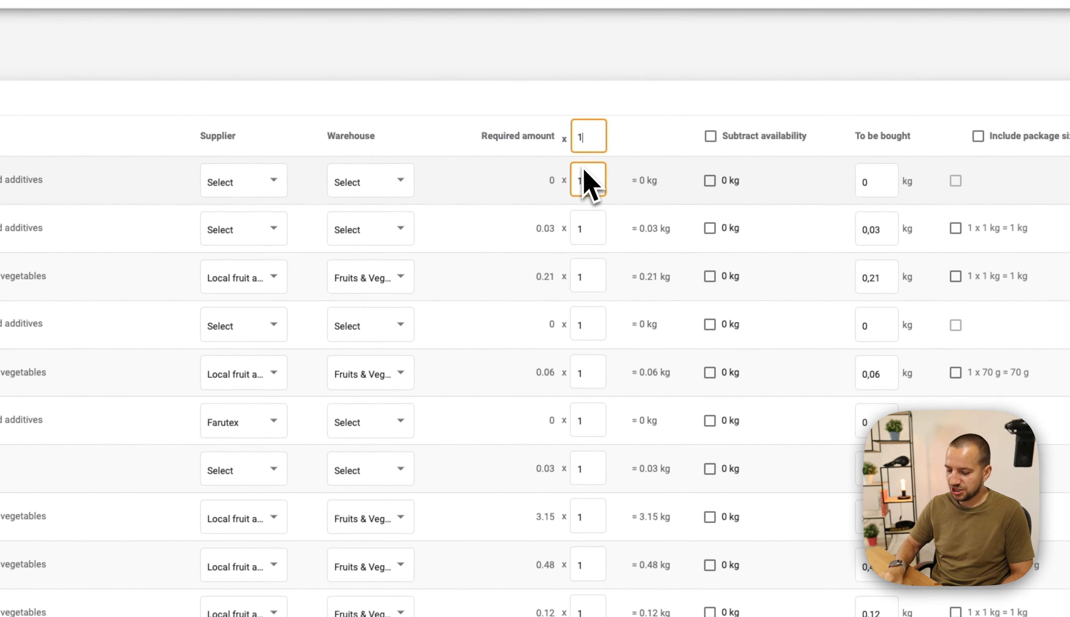
pyautogui.write(',1')
pyautogui.click(495, 172)
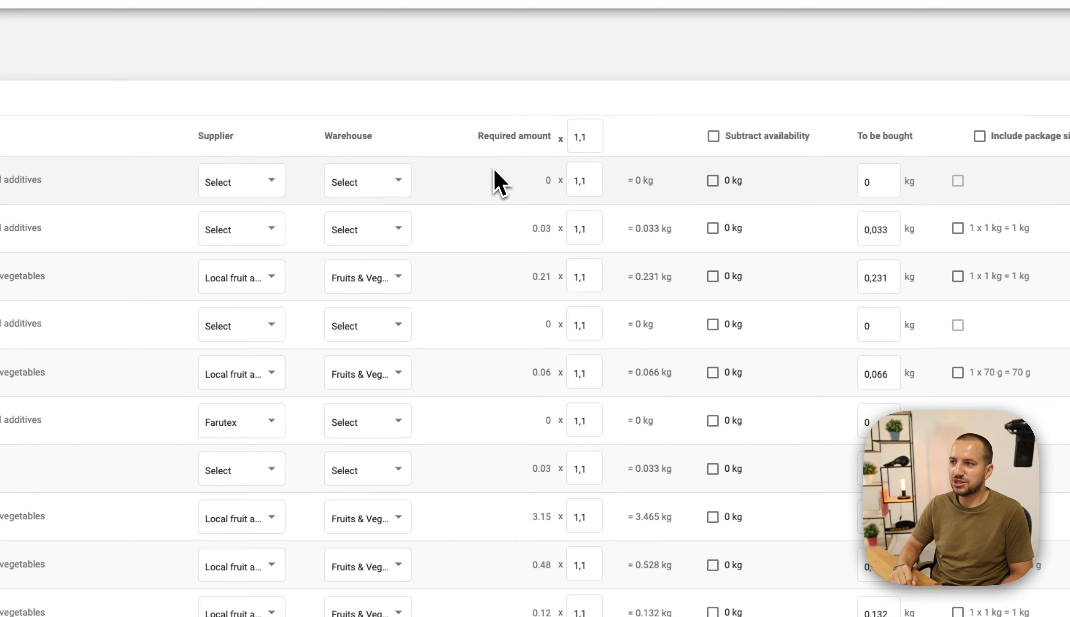
pyautogui.scroll(-20, 671, 489)
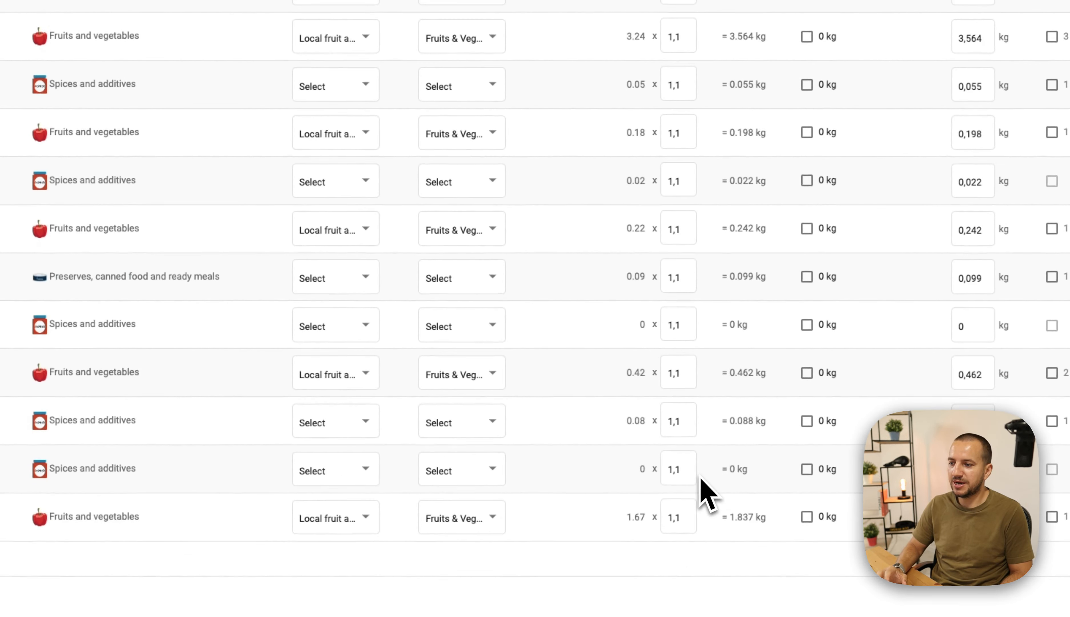
pyautogui.scroll(5, 701, 477)
pyautogui.scroll(10, 705, 492)
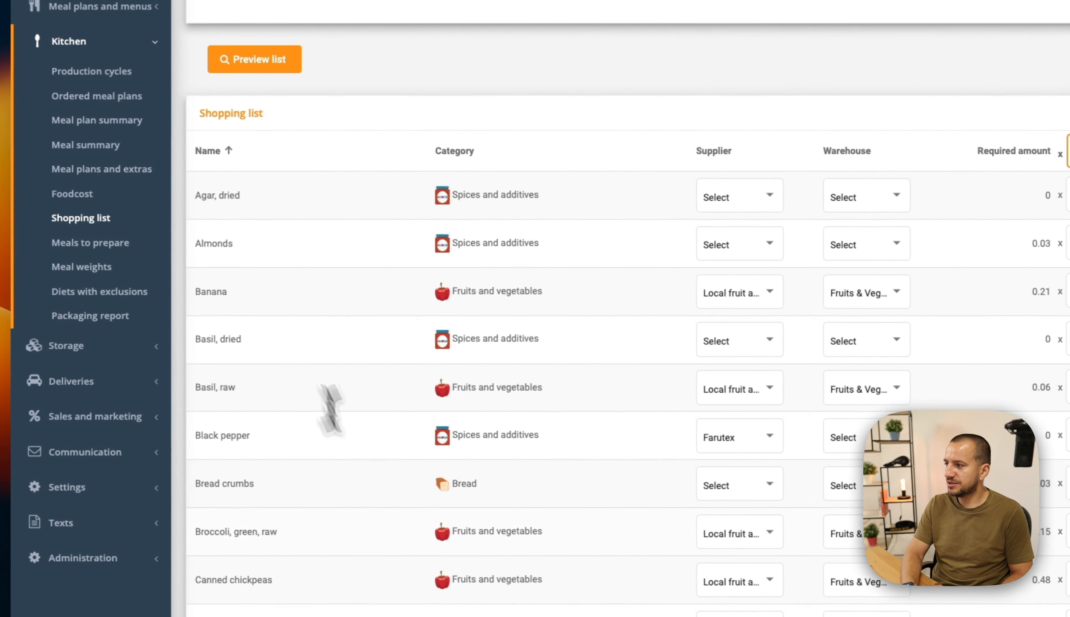
# - Sort the shopping list by category and set the required-amount multiplier for the raw green broccoli to 1,5
pyautogui.scroll(-1, 604, 382)
pyautogui.scroll(4, 475, 210)
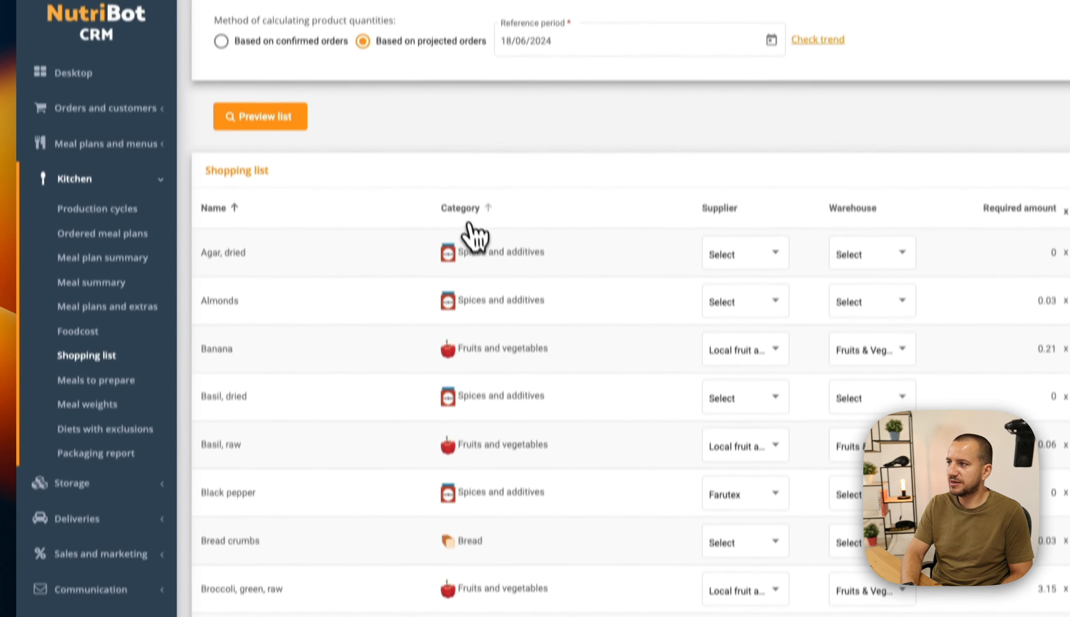
pyautogui.click(493, 252)
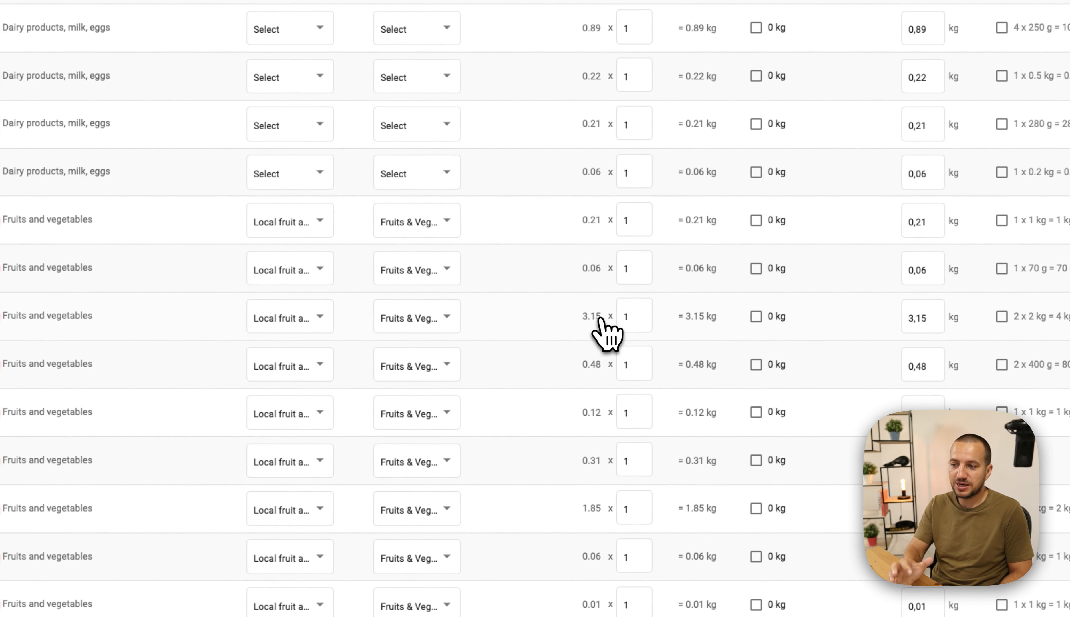
pyautogui.click(632, 317)
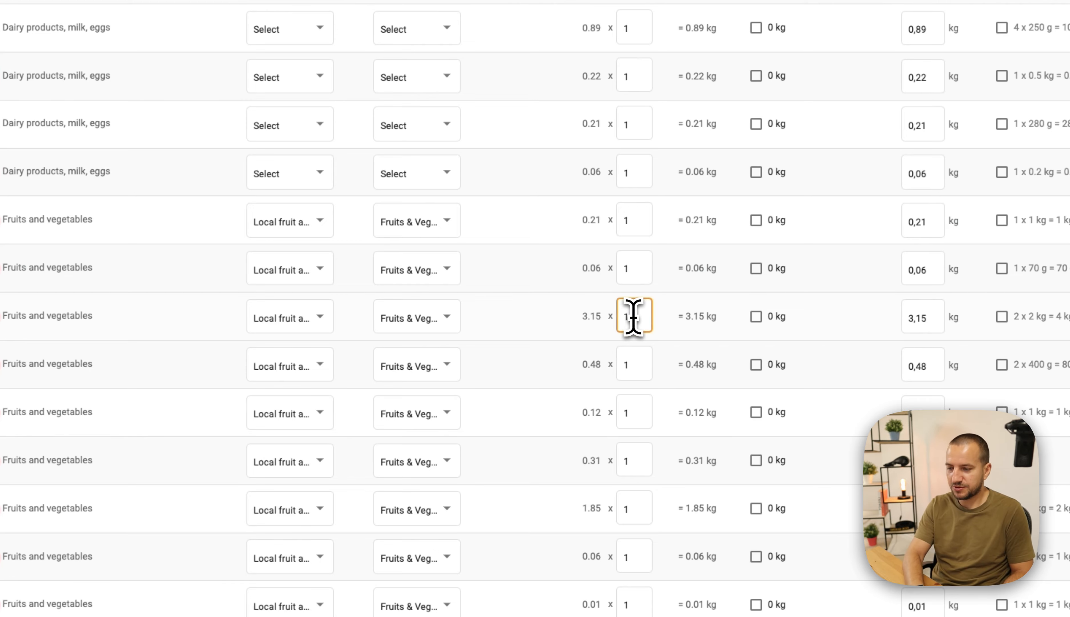
pyautogui.write(',')
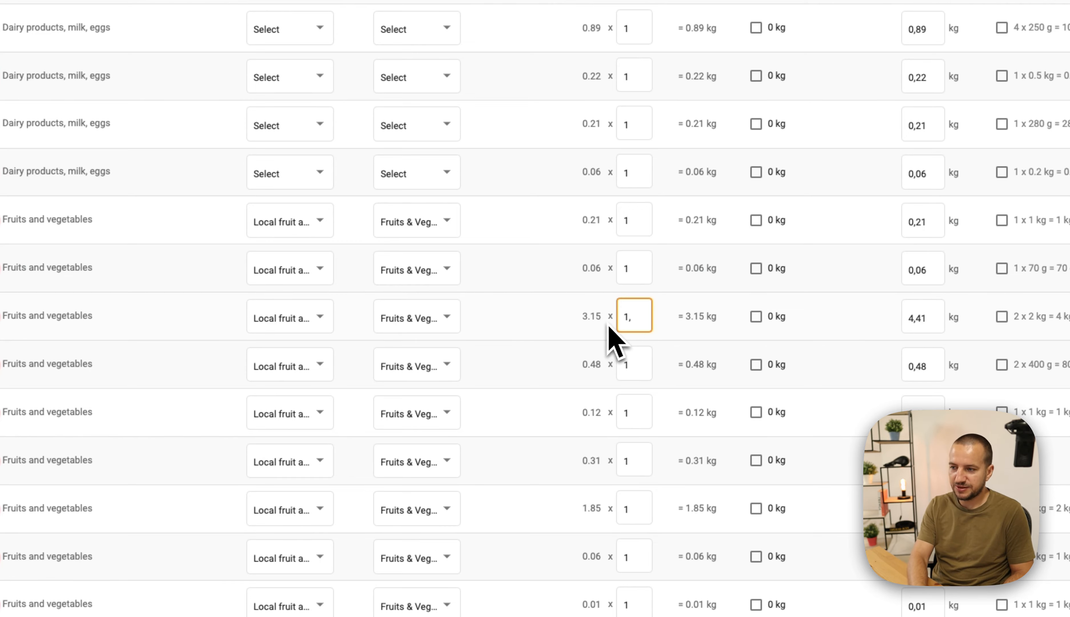
pyautogui.write('5')
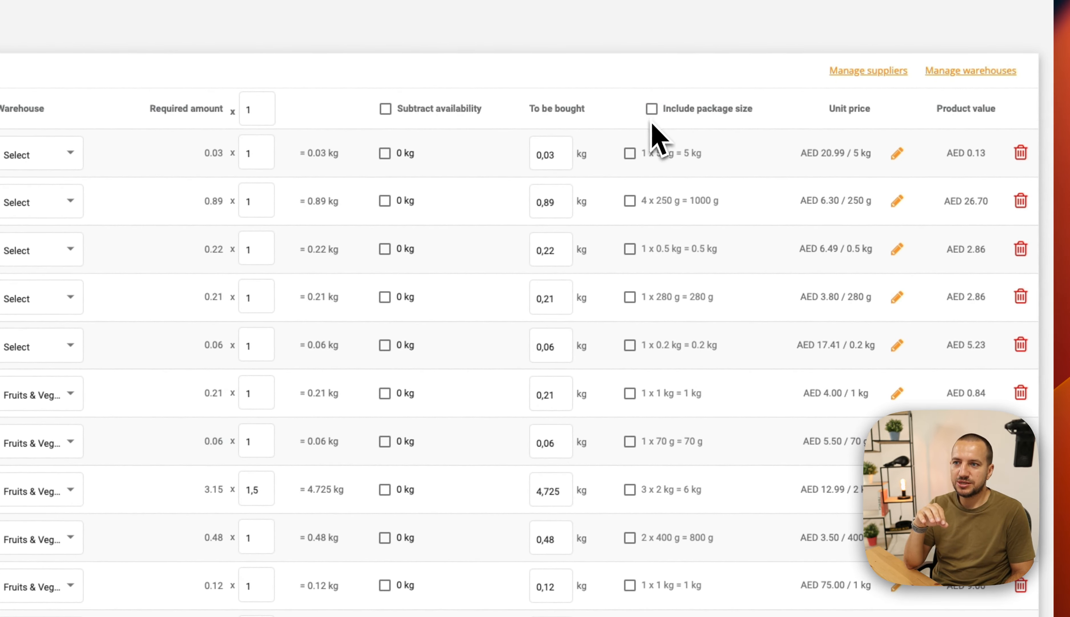
# - Include the package size for all products and check the resulting package quantities
pyautogui.click(652, 109)
pyautogui.scroll(-1, 654, 510)
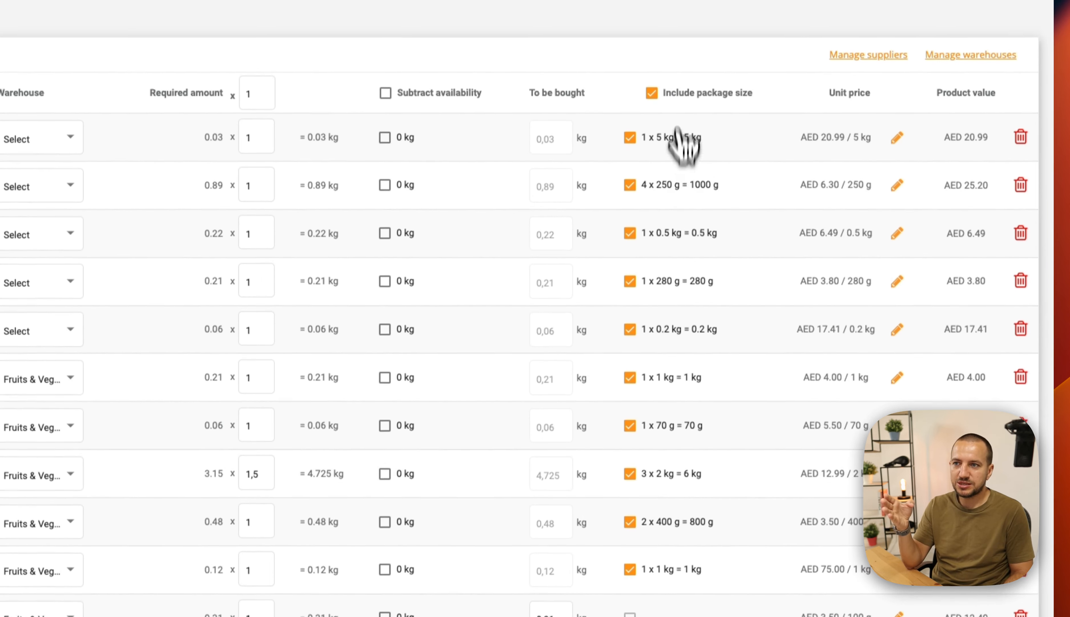
pyautogui.scroll(-1, 705, 466)
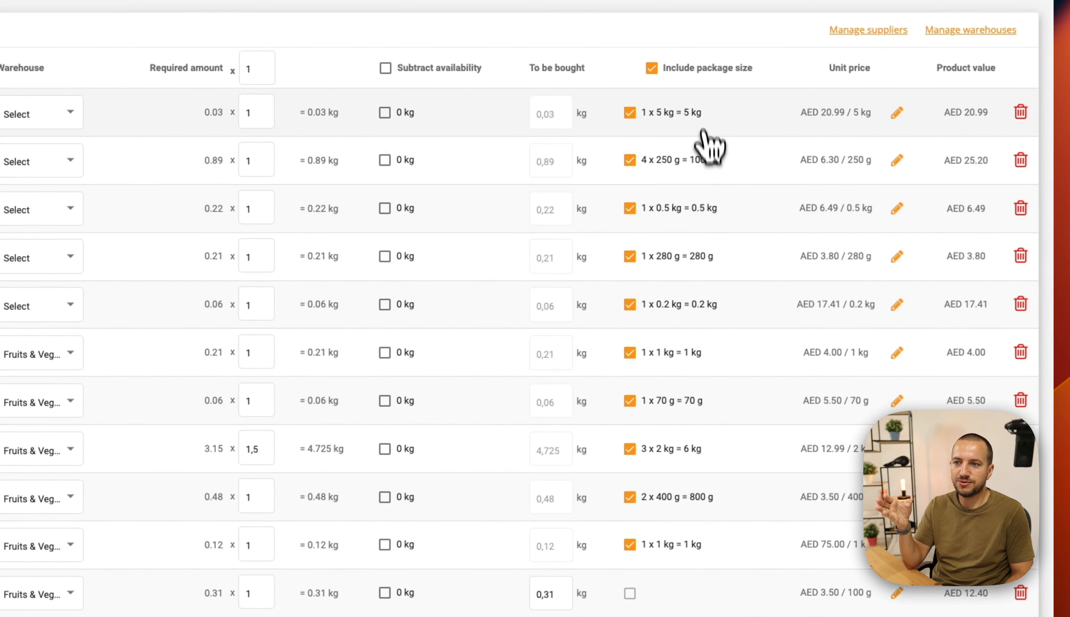
pyautogui.scroll(-5, 724, 399)
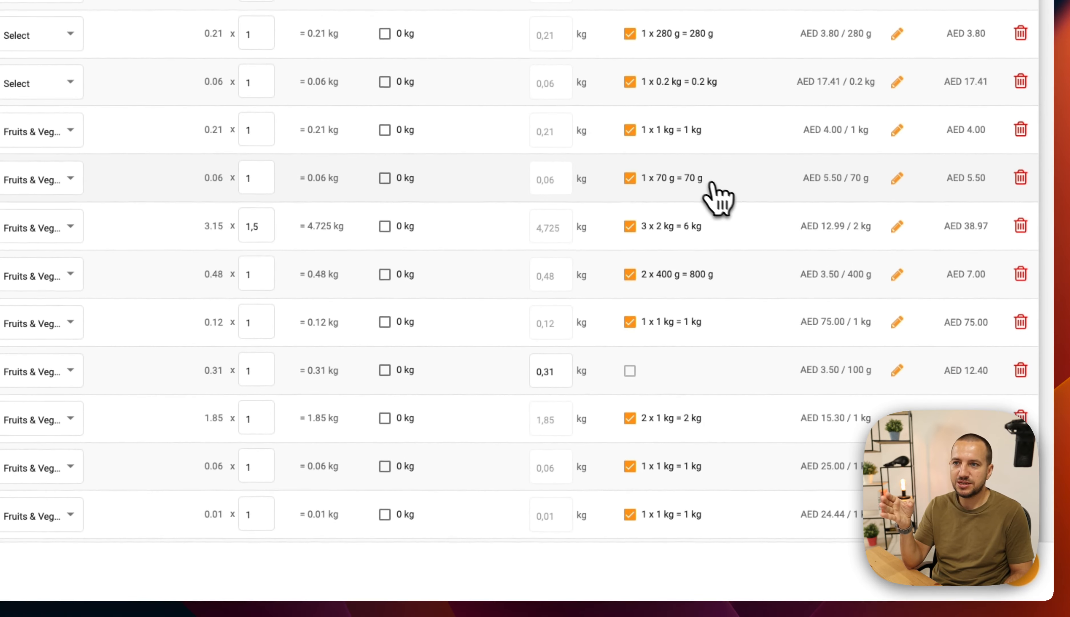
# - Set the unit price of the raw green broccoli to AED 12 per 2 kg and save the shopping list
pyautogui.scroll(6, 896, 251)
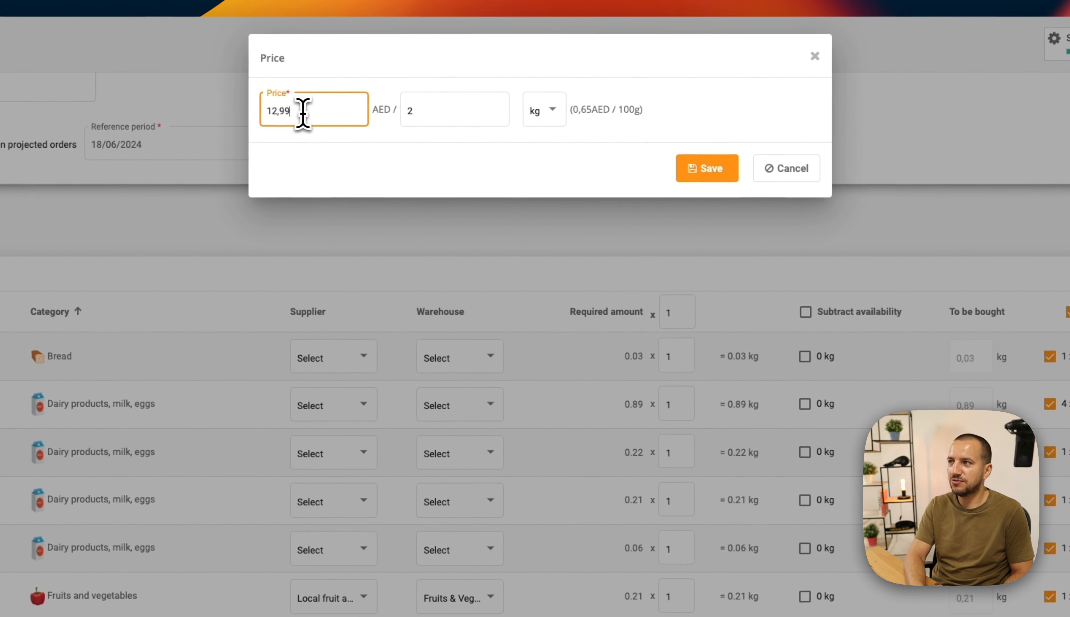
pyautogui.moveTo(303, 112); pyautogui.dragTo(281, 115)
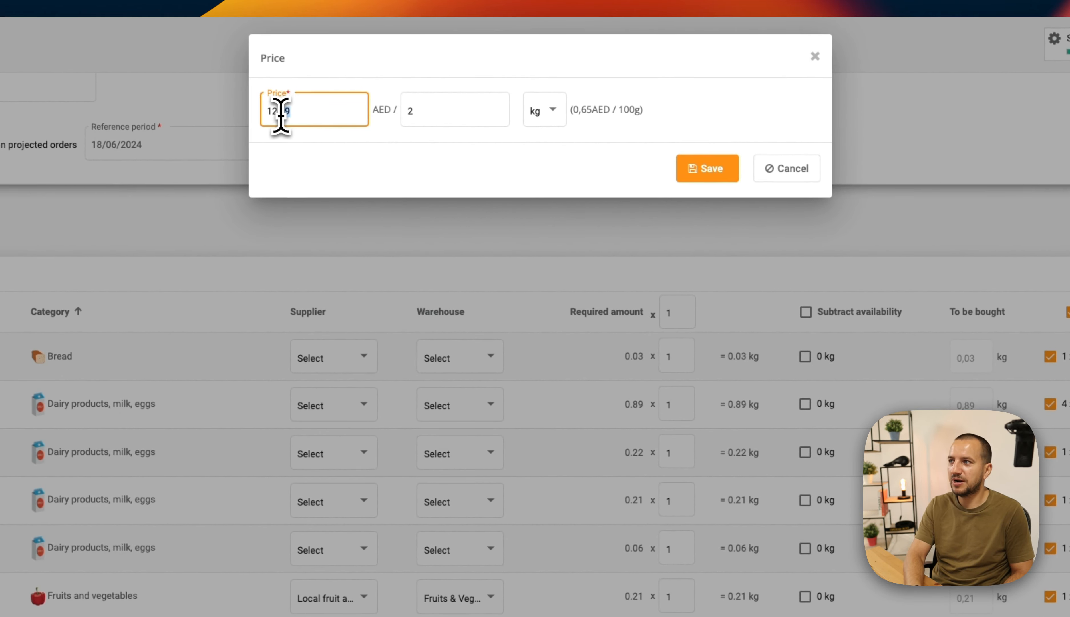
pyautogui.click(705, 168)
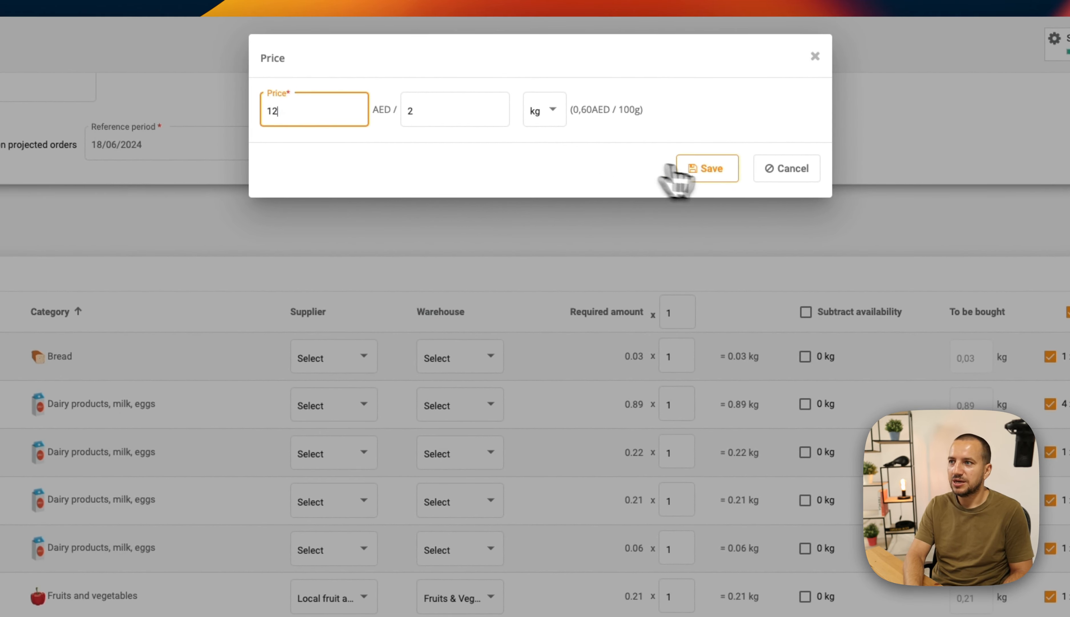
pyautogui.scroll(-15, 728, 199)
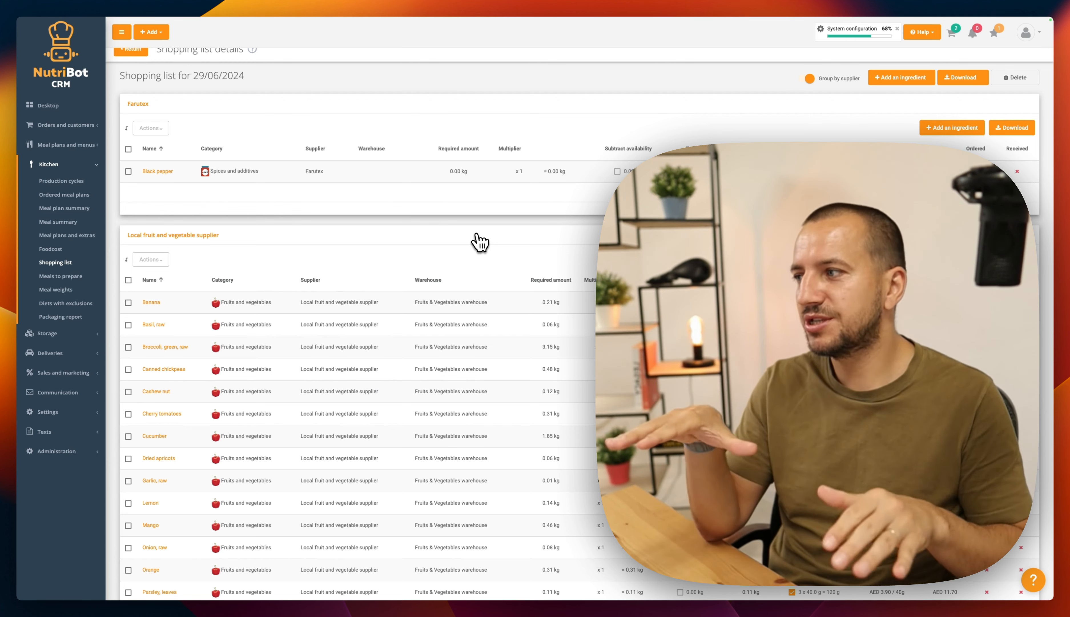
# - Reopen the shopping list for 29/06/2024 from the overview and review its products grouped by supplier
pyautogui.click(64, 262)
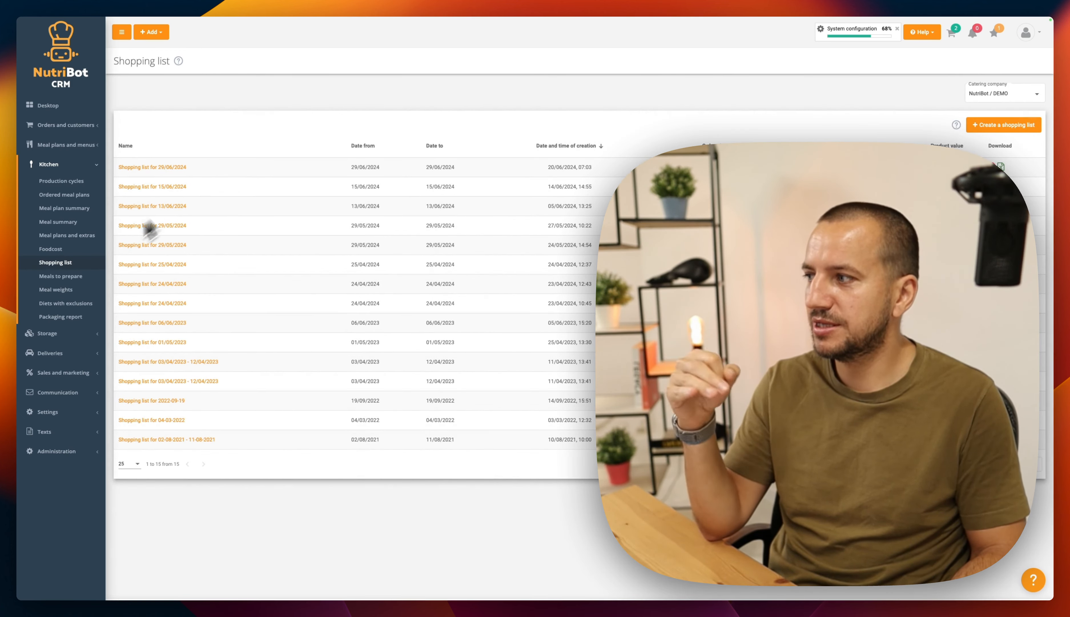
pyautogui.click(168, 168)
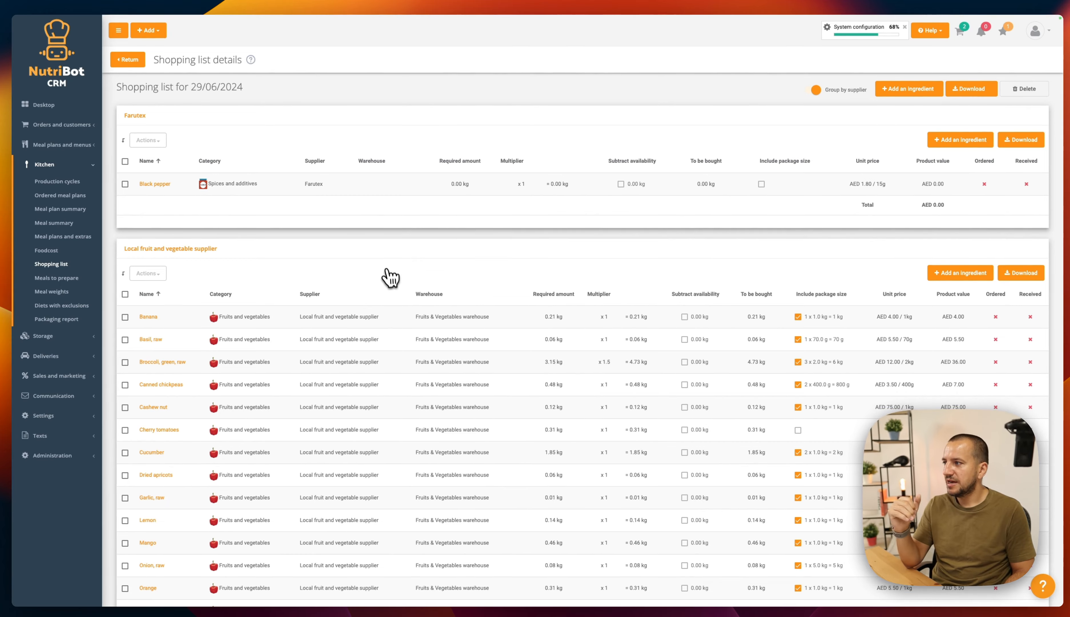
pyautogui.scroll(-7, 389, 274)
pyautogui.scroll(-8, 394, 321)
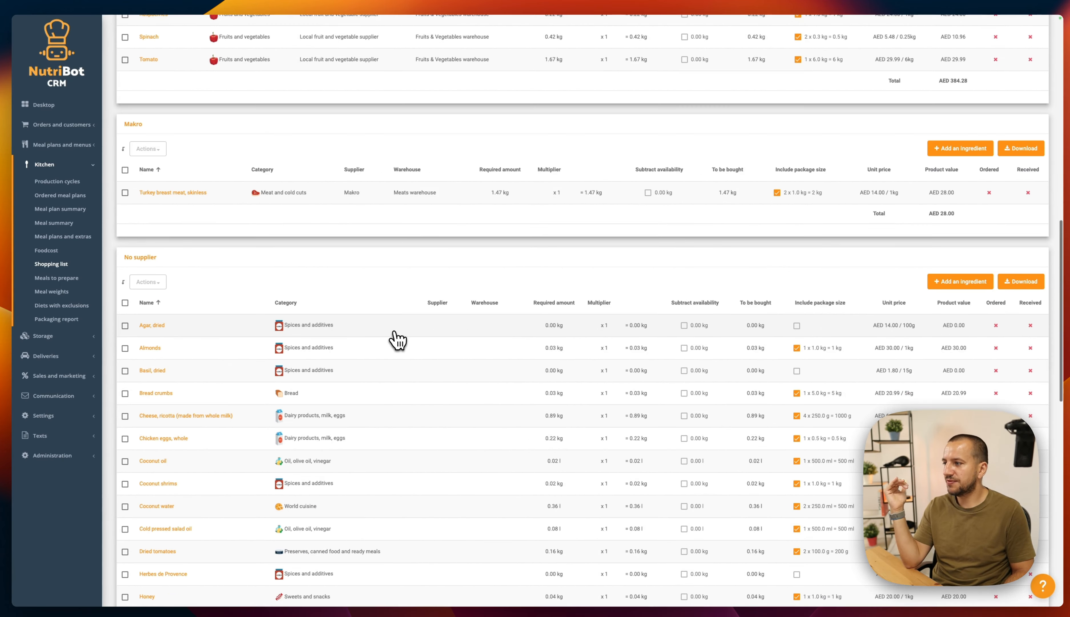
pyautogui.scroll(-6, 328, 327)
pyautogui.scroll(20, 331, 325)
pyautogui.click(811, 91)
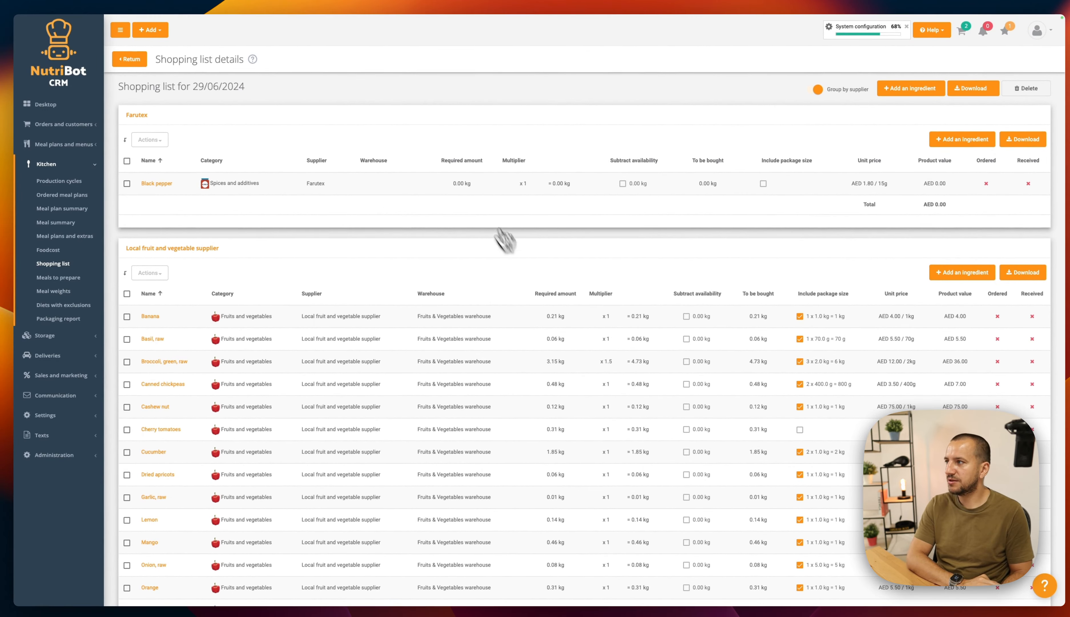
# - Change the supplier of Basil, raw to Farutex and save the change
pyautogui.click(126, 339)
pyautogui.click(150, 272)
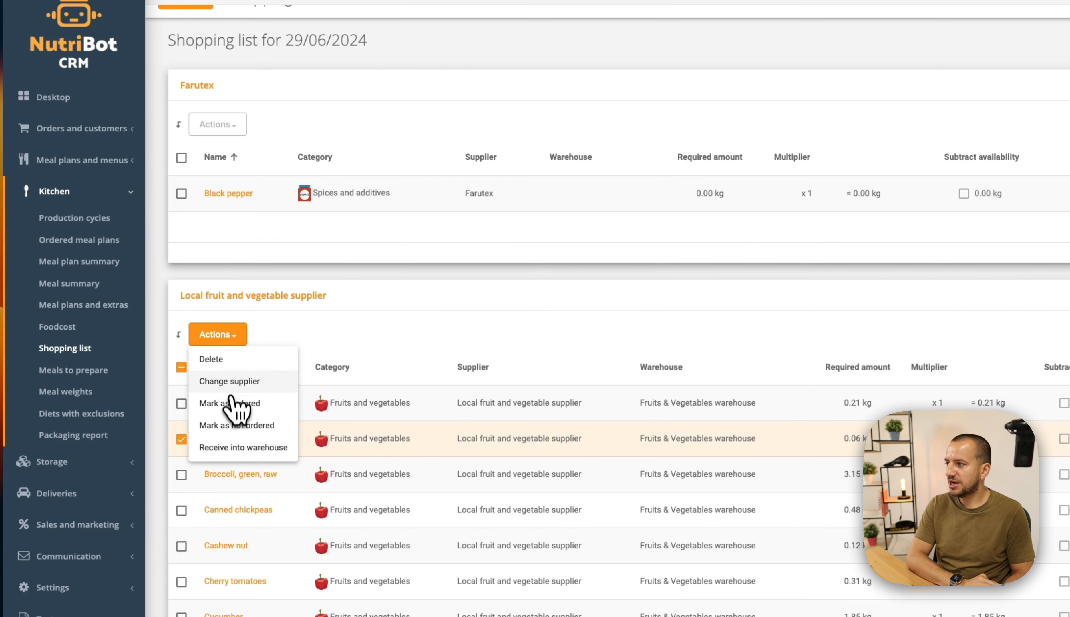
pyautogui.click(230, 384)
pyautogui.click(696, 28)
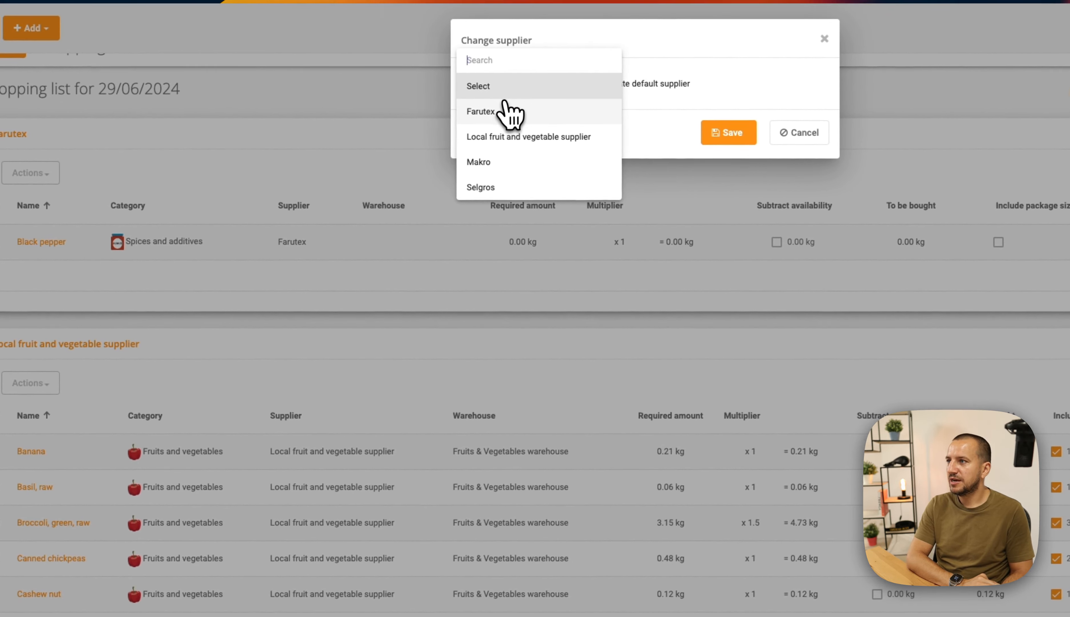
pyautogui.click(502, 111)
pyautogui.click(726, 135)
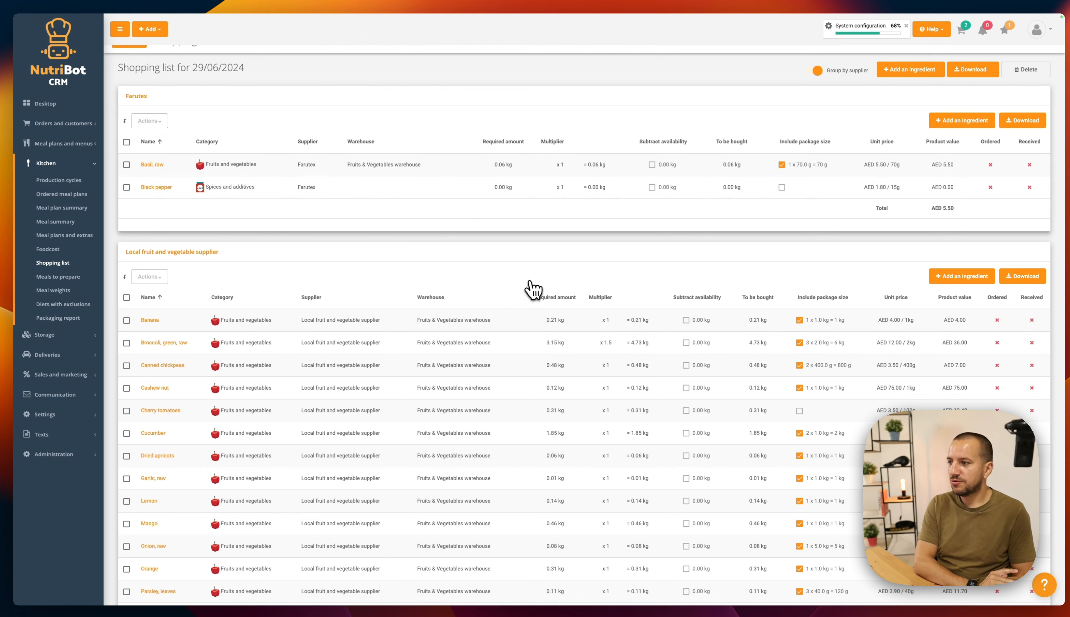
# - Set the amount of Banana to be bought to 2 kg and save the change
pyautogui.scroll(-2, 485, 282)
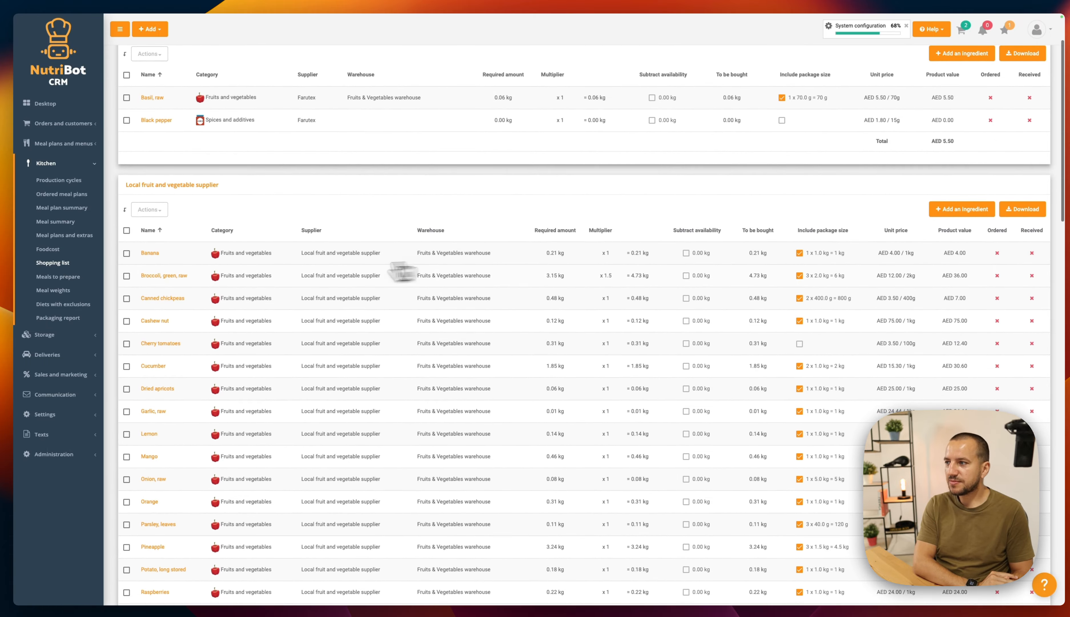
pyautogui.click(150, 253)
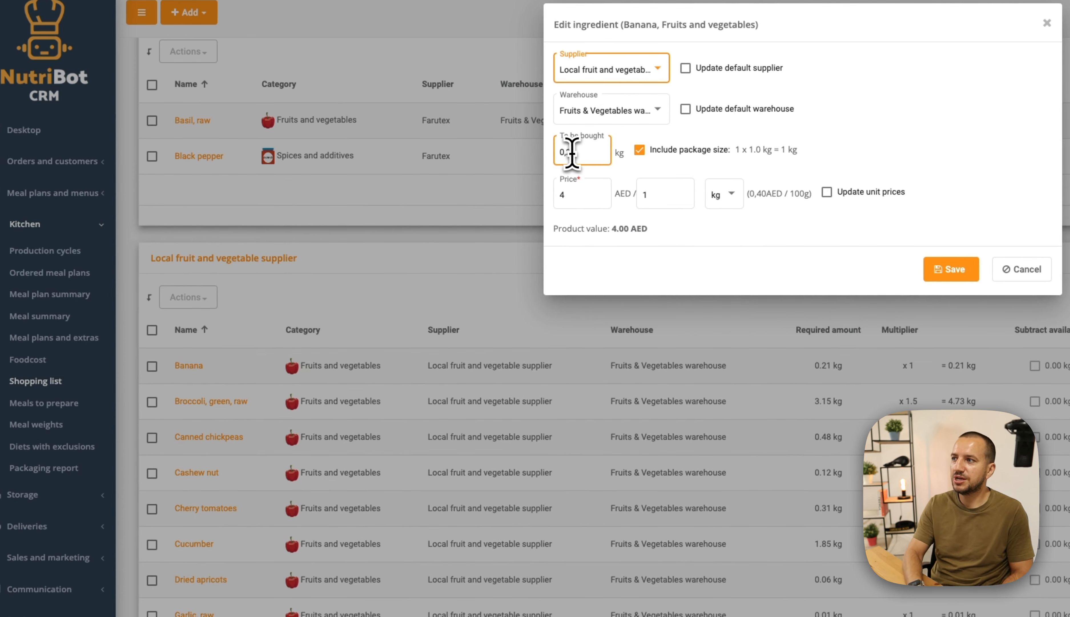
pyautogui.click(587, 149)
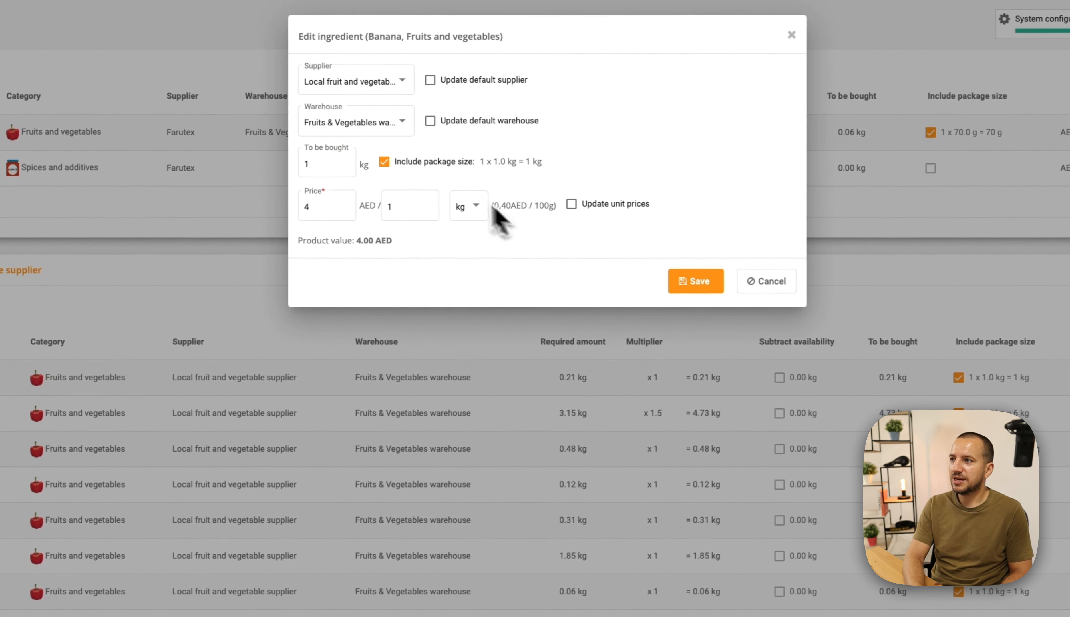
pyautogui.write('2')
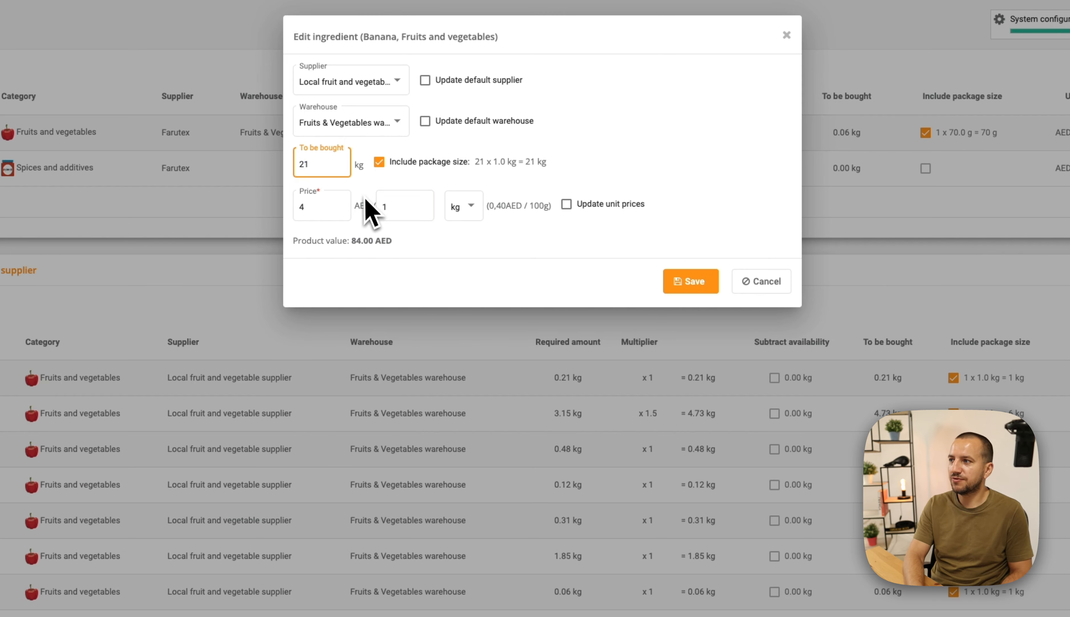
pyautogui.press('BackSpace')
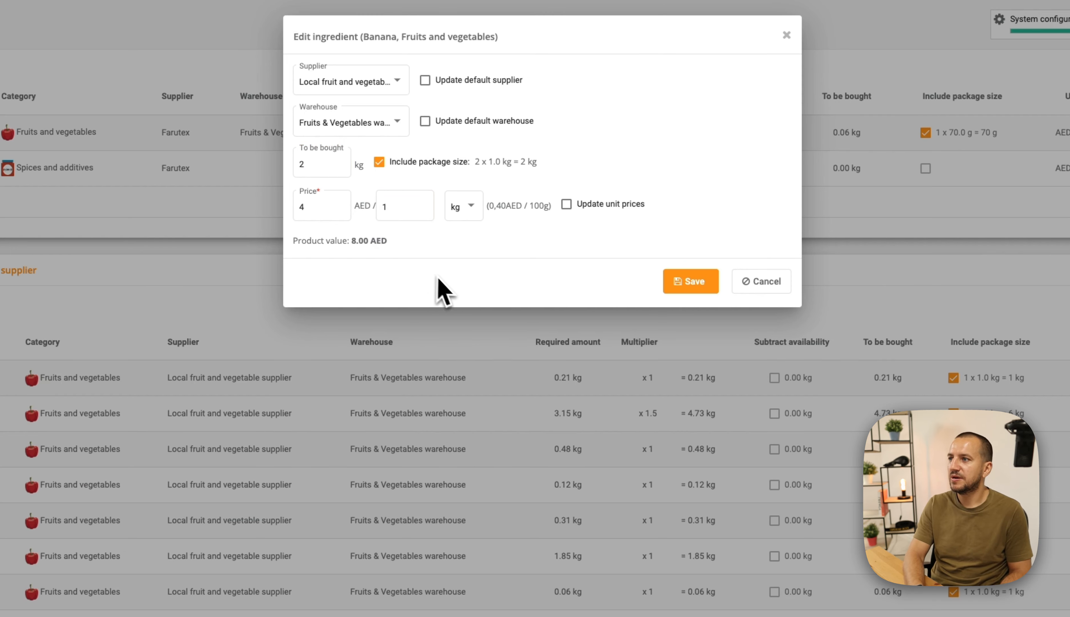
pyautogui.click(703, 291)
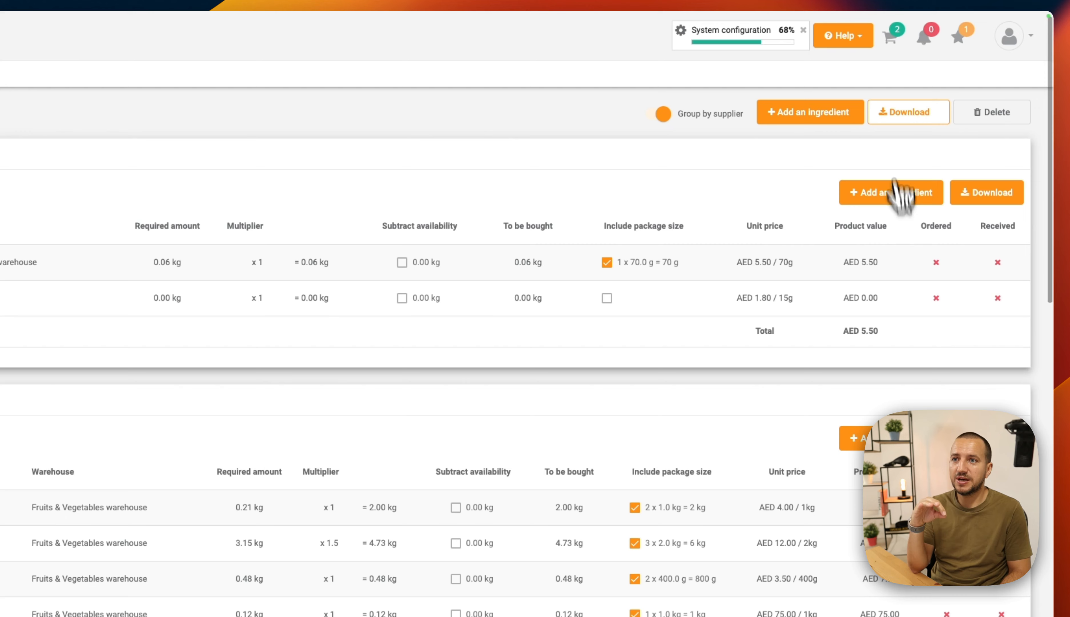
# - Check which download formats are offered for the whole shopping list
pyautogui.click(904, 115)
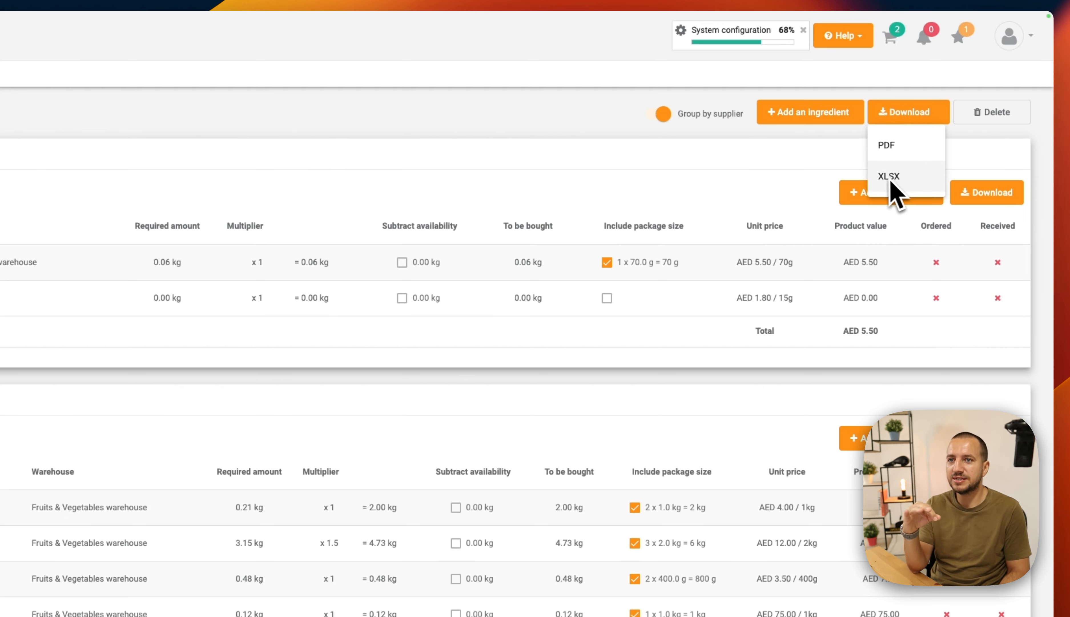
pyautogui.click(727, 173)
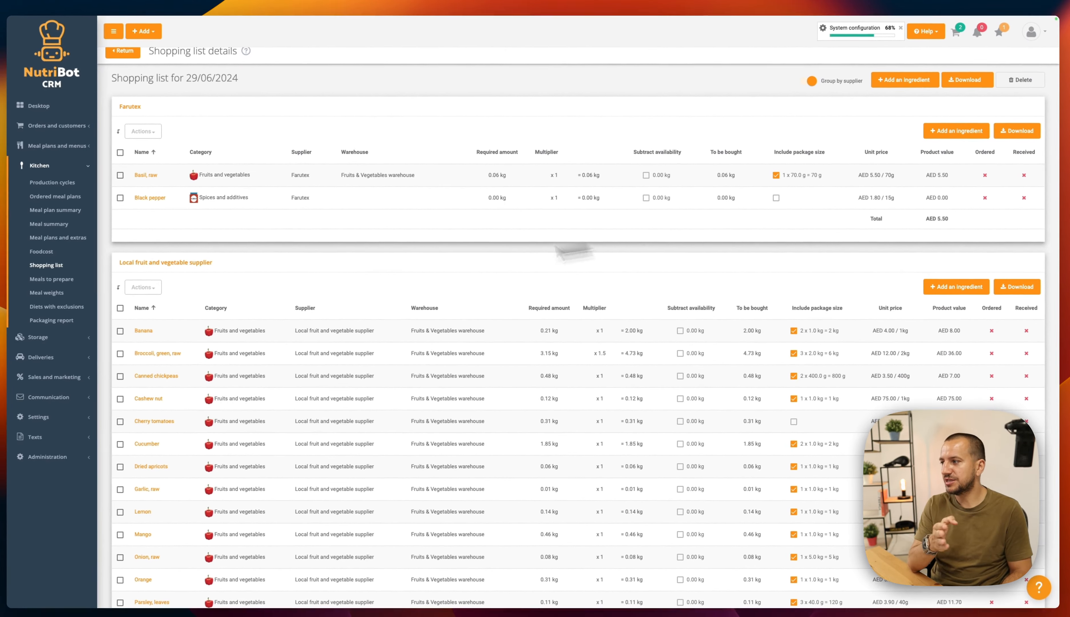
# - Mark all products of the local fruit and vegetable supplier as ordered
pyautogui.click(120, 308)
pyautogui.scroll(-1, 707, 363)
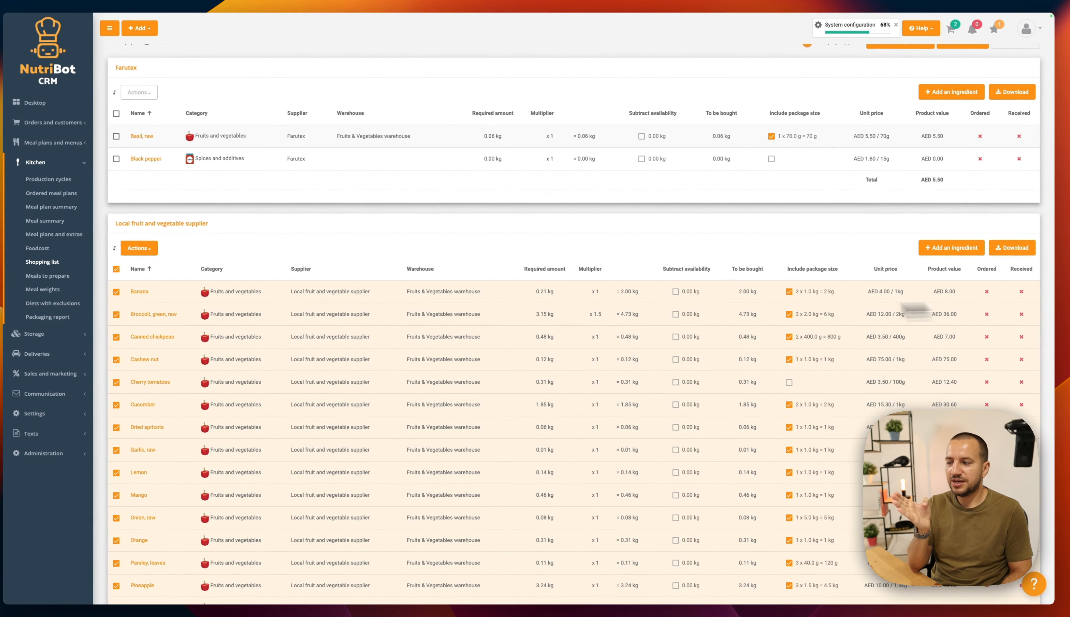
pyautogui.click(138, 248)
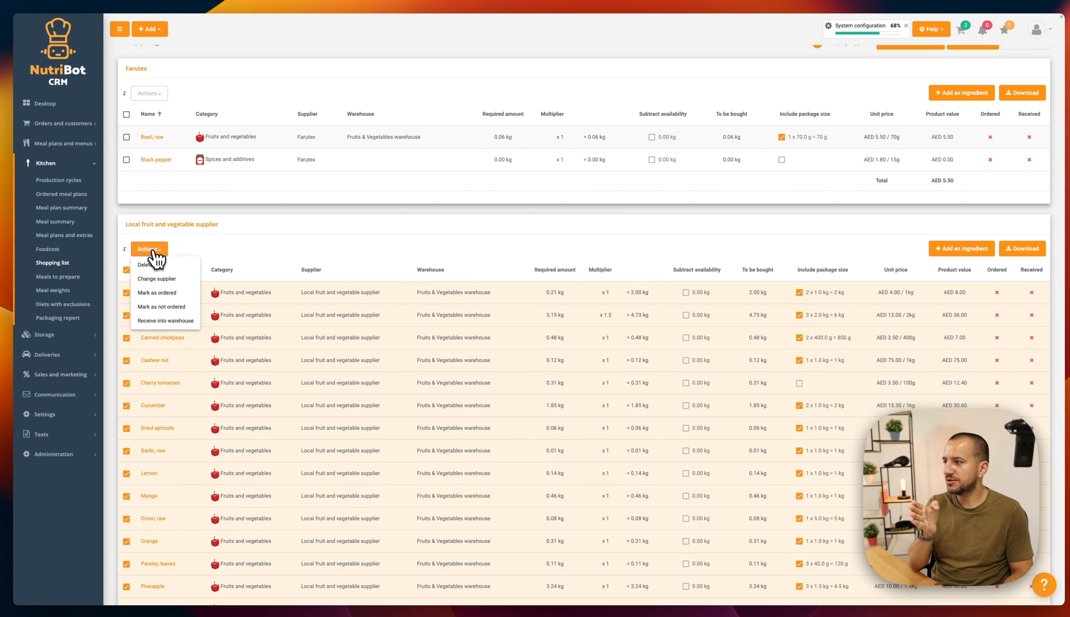
pyautogui.click(156, 293)
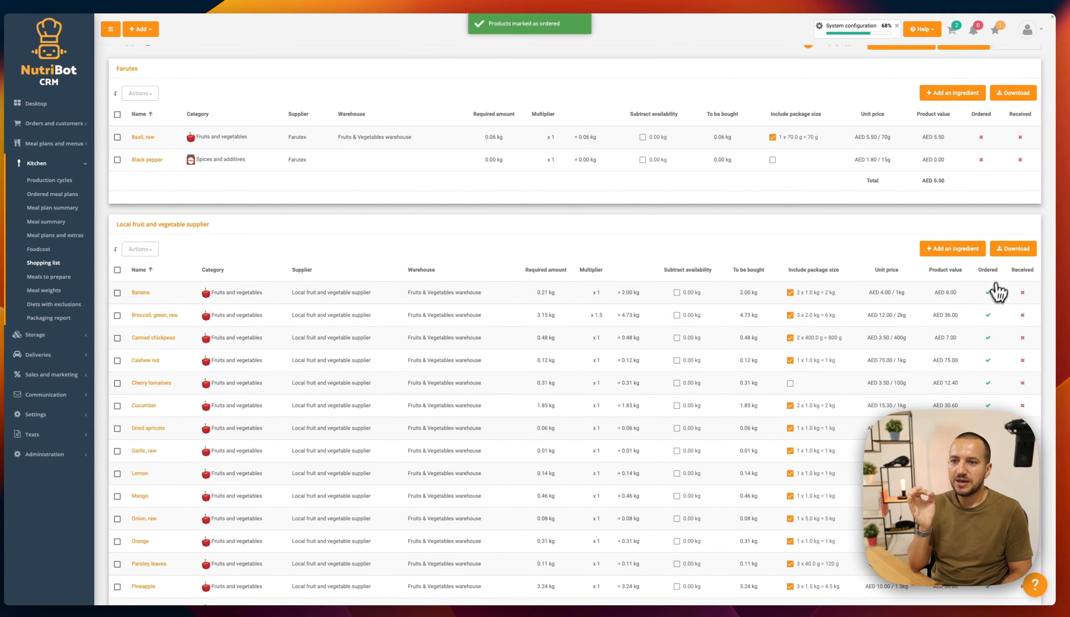
# - Review the supplier's ordered marks and check the list's ordered progress in the shopping list overview
pyautogui.scroll(-8, 993, 306)
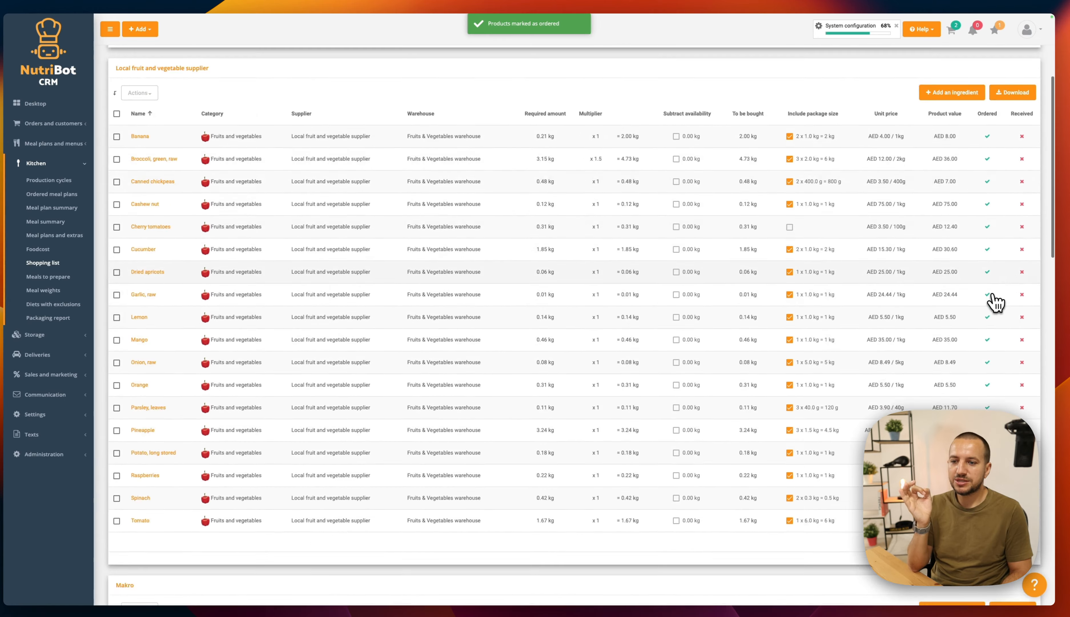
pyautogui.scroll(4, 972, 328)
pyautogui.scroll(2, 473, 241)
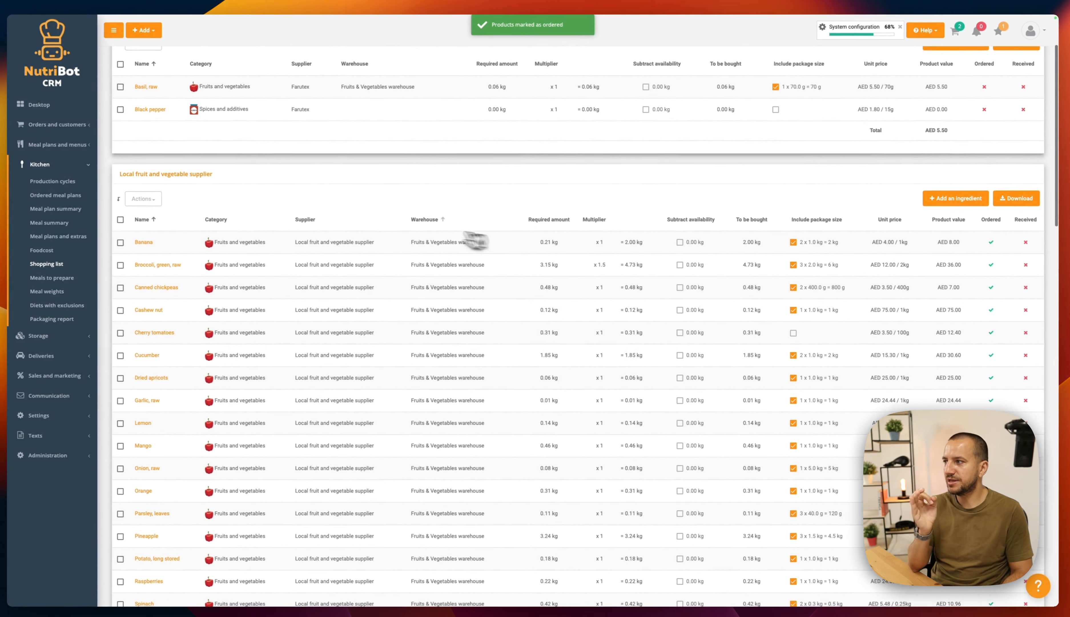
pyautogui.scroll(2, 192, 222)
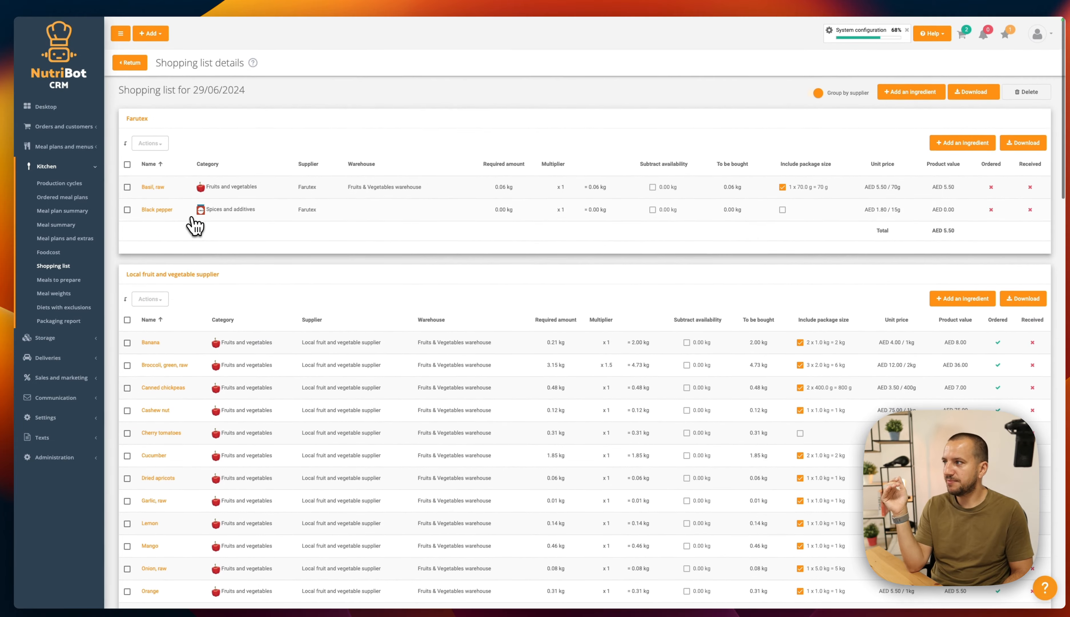
pyautogui.click(138, 66)
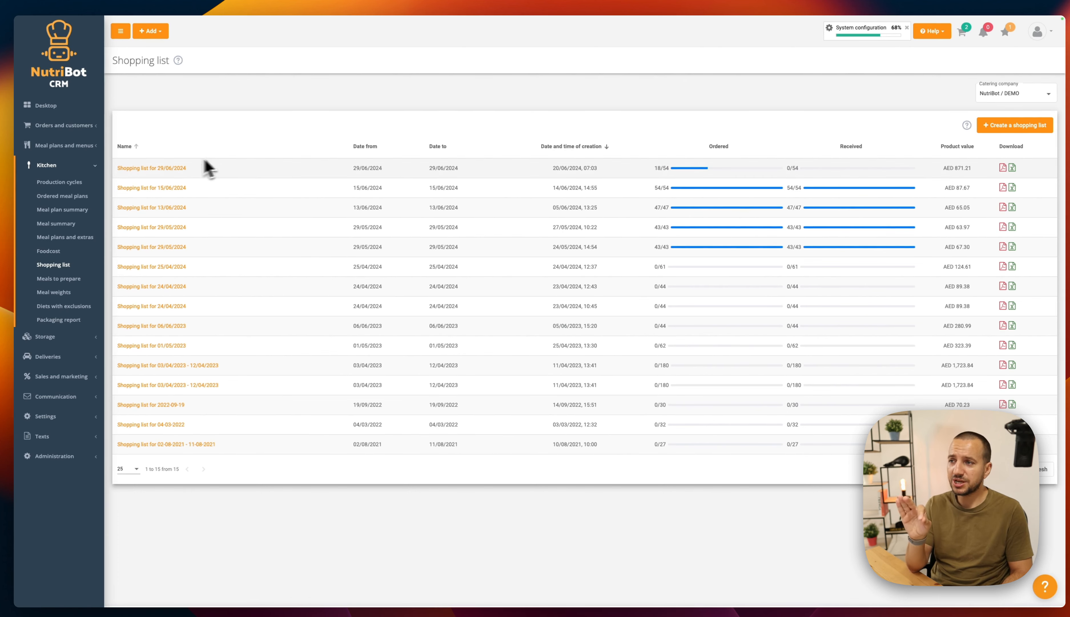
# - Reopen the shopping list for 29/06/2024 and receive all local fruit and vegetable supplier products except Cucumber into the warehouse
pyautogui.click(181, 168)
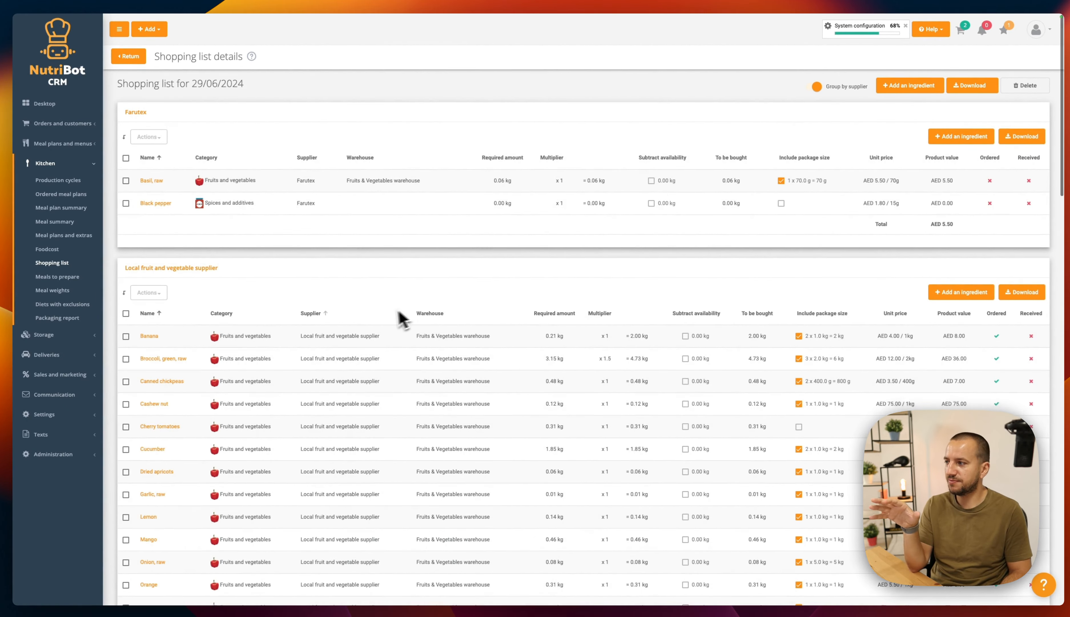
pyautogui.scroll(-2, 263, 289)
pyautogui.click(127, 248)
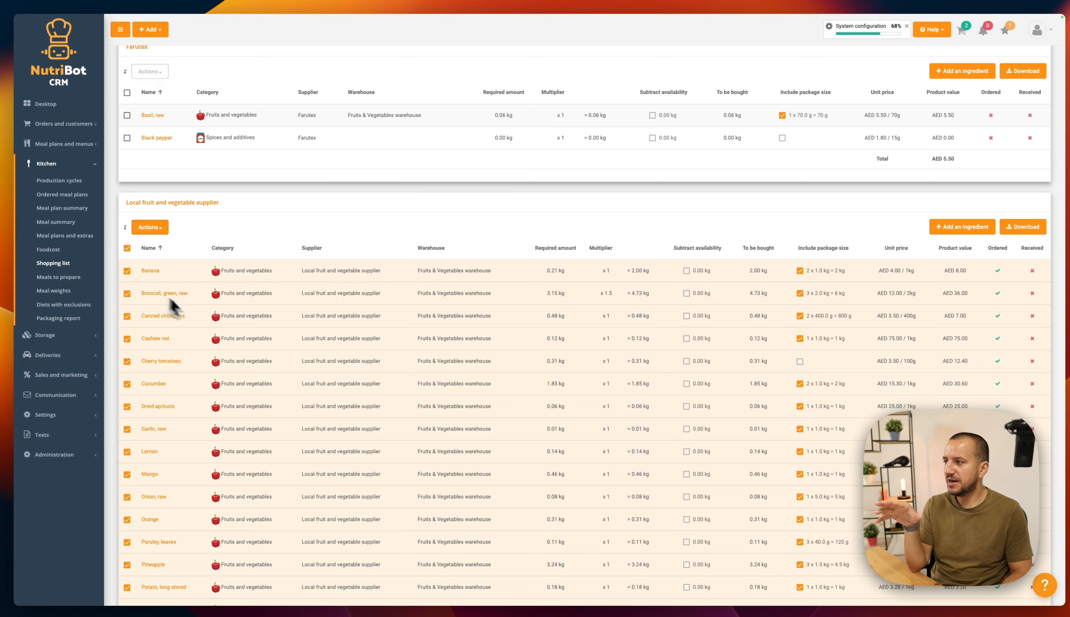
pyautogui.scroll(-4, 437, 270)
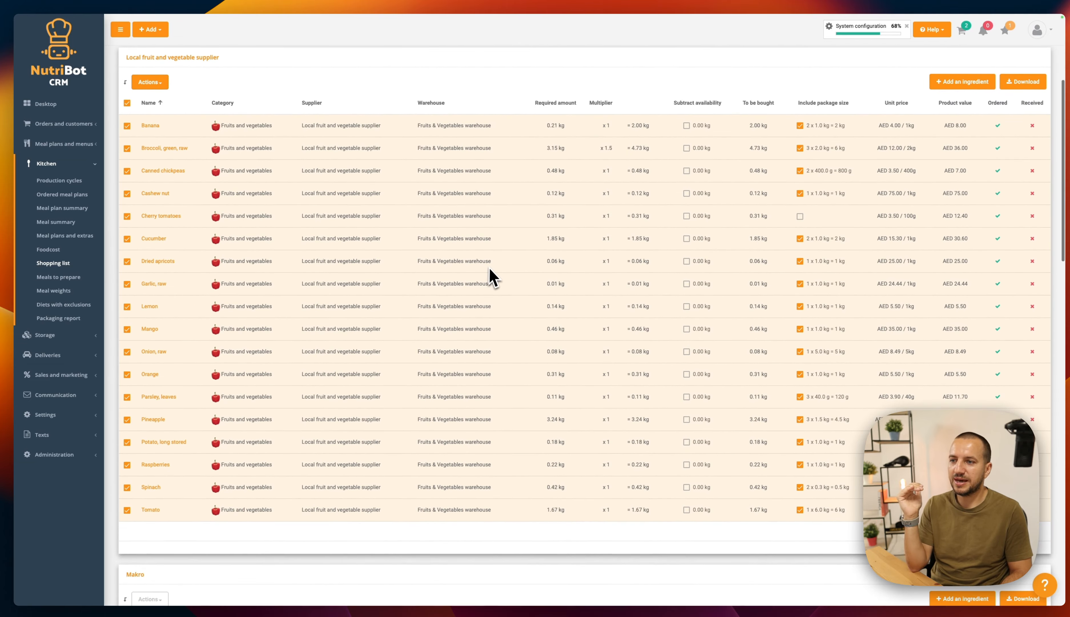
pyautogui.scroll(1, 208, 234)
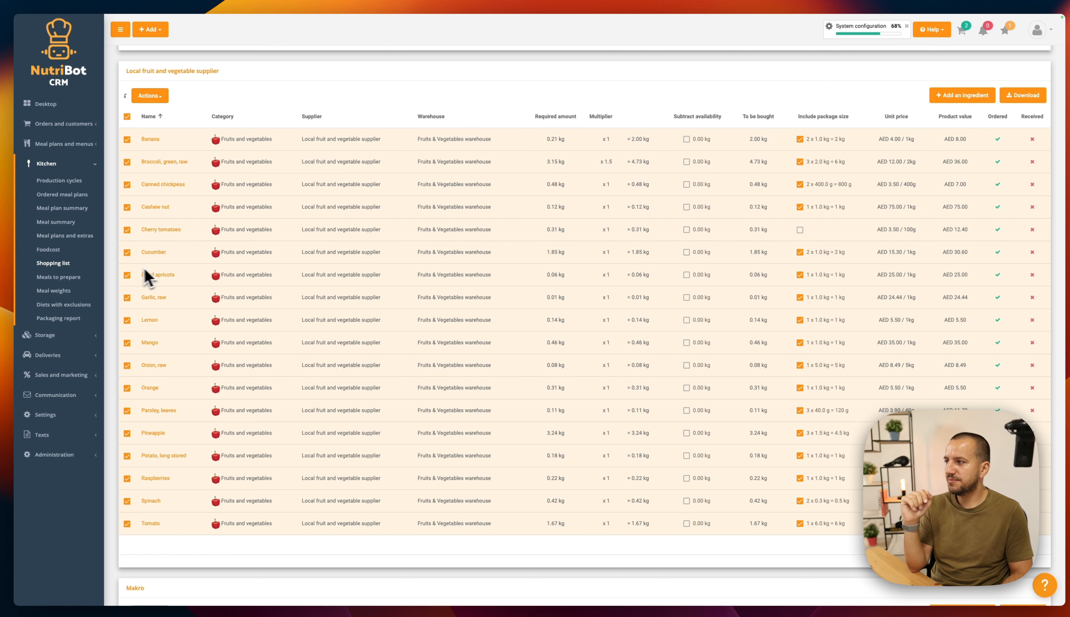
pyautogui.click(127, 252)
pyautogui.scroll(1, 586, 275)
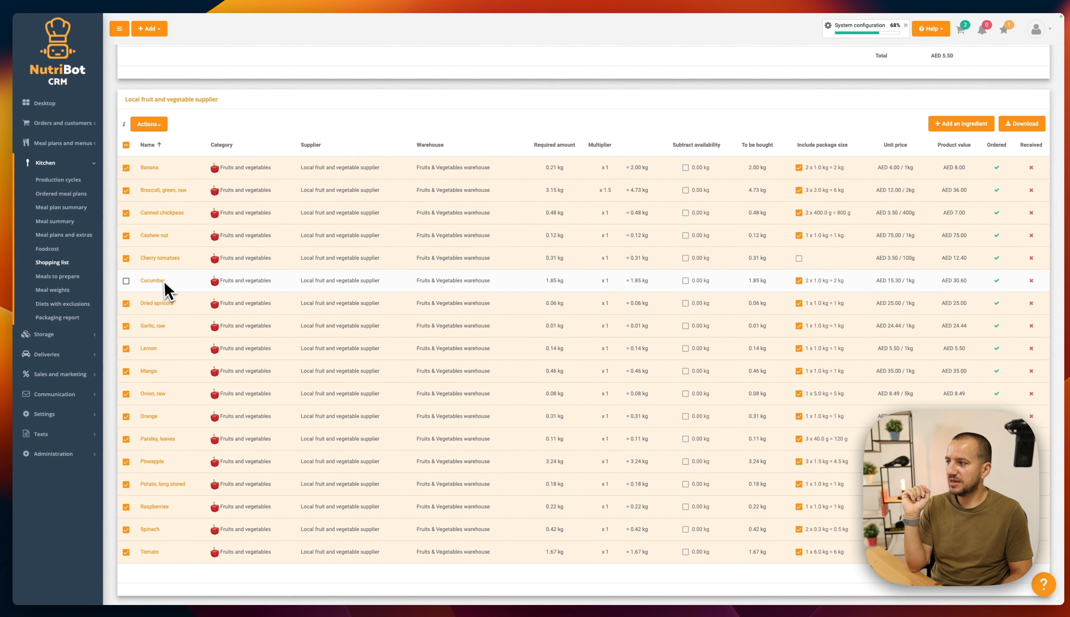
pyautogui.click(149, 124)
pyautogui.click(166, 168)
# - Review the received marks, check the list's received progress in the overview, and reopen the shopping list for 29/06/2024
pyautogui.scroll(2, 586, 297)
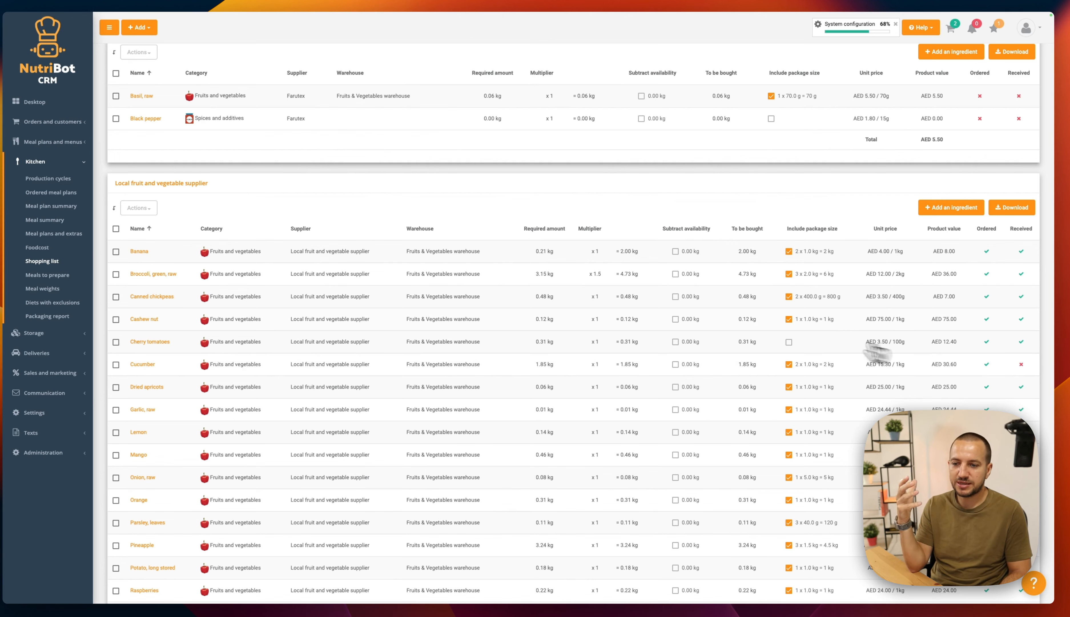
pyautogui.scroll(1, 764, 319)
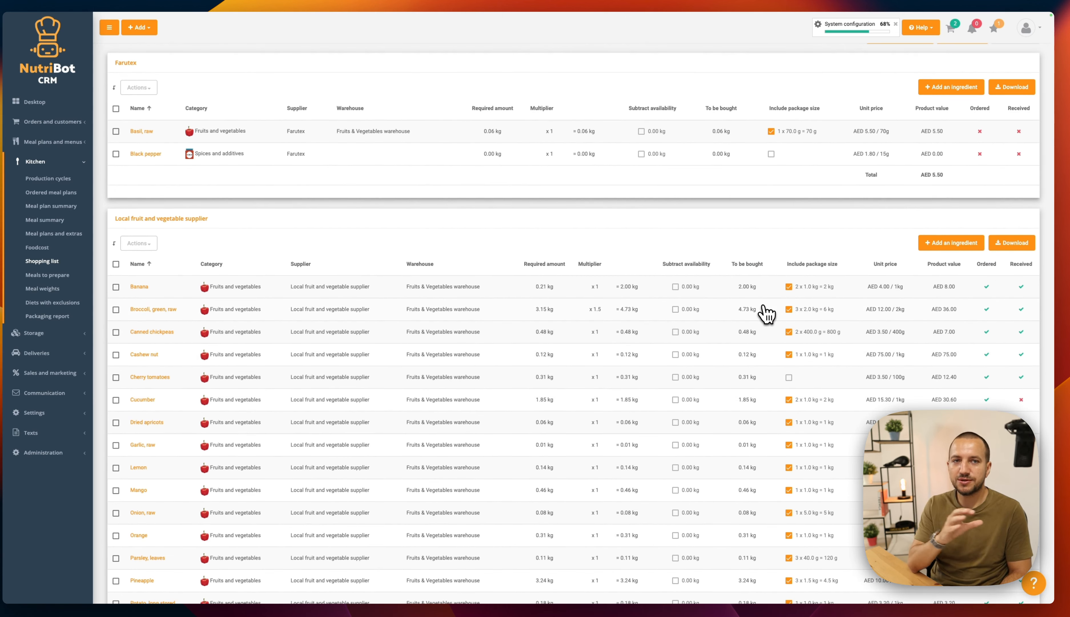
pyautogui.scroll(1, 750, 314)
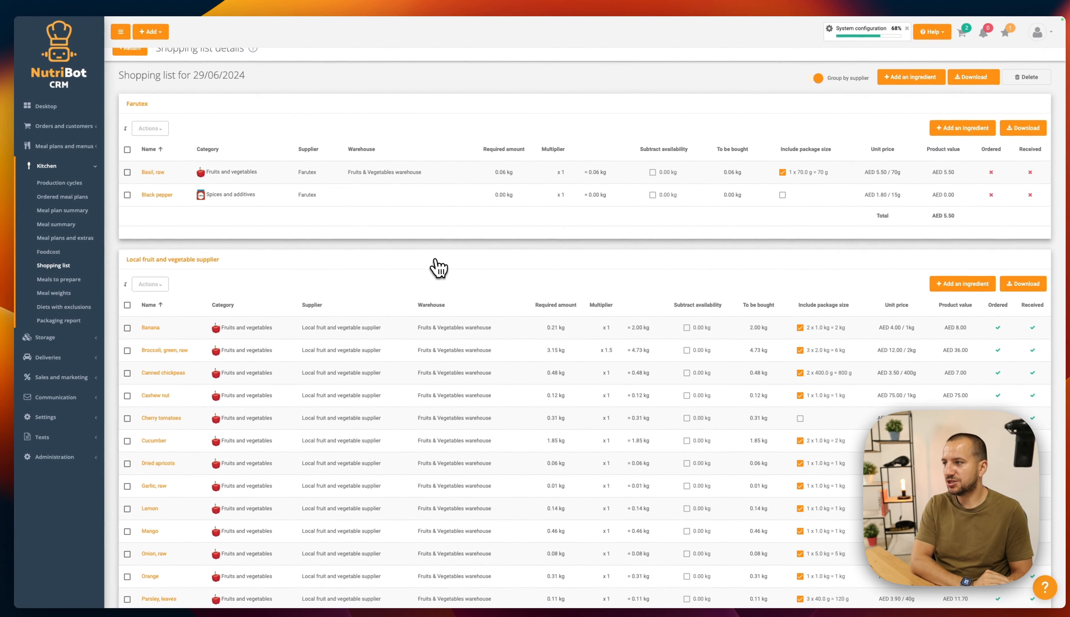
pyautogui.scroll(1, 254, 127)
pyautogui.click(128, 64)
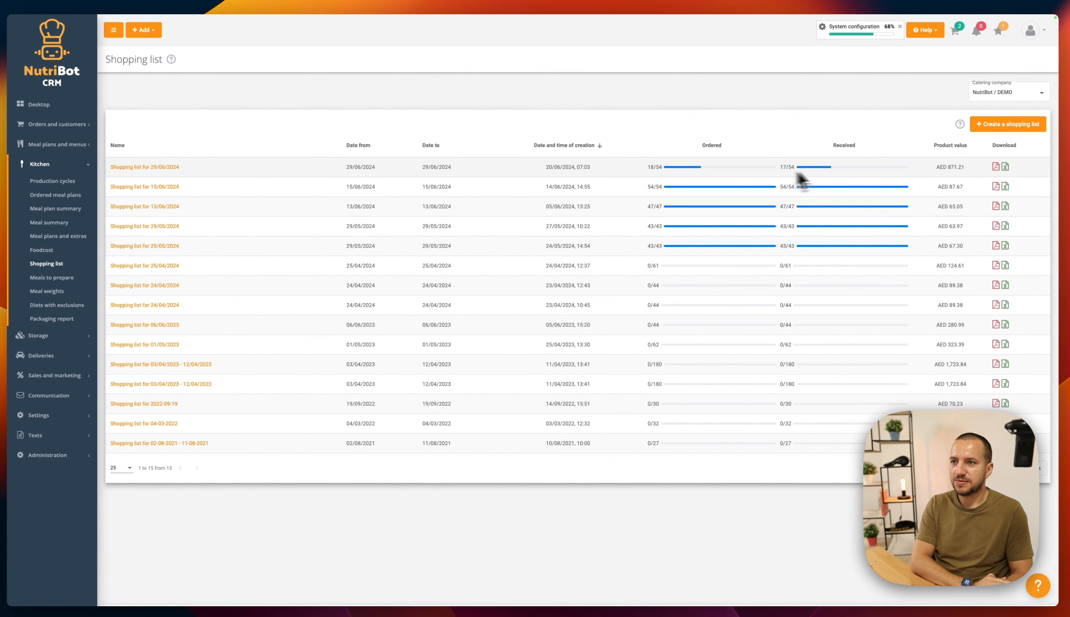
pyautogui.click(167, 167)
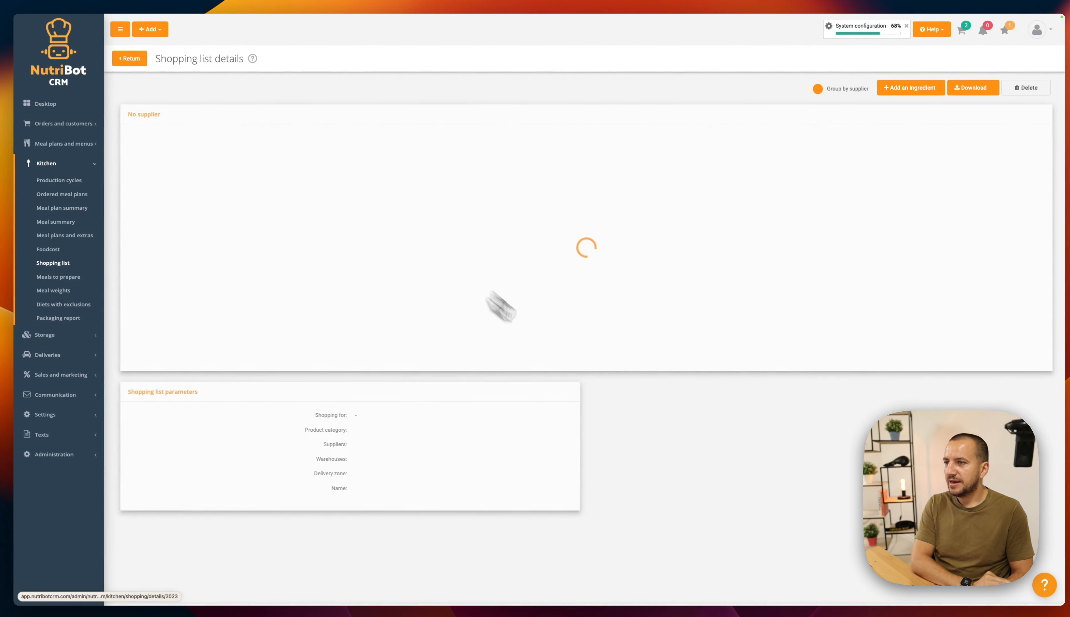